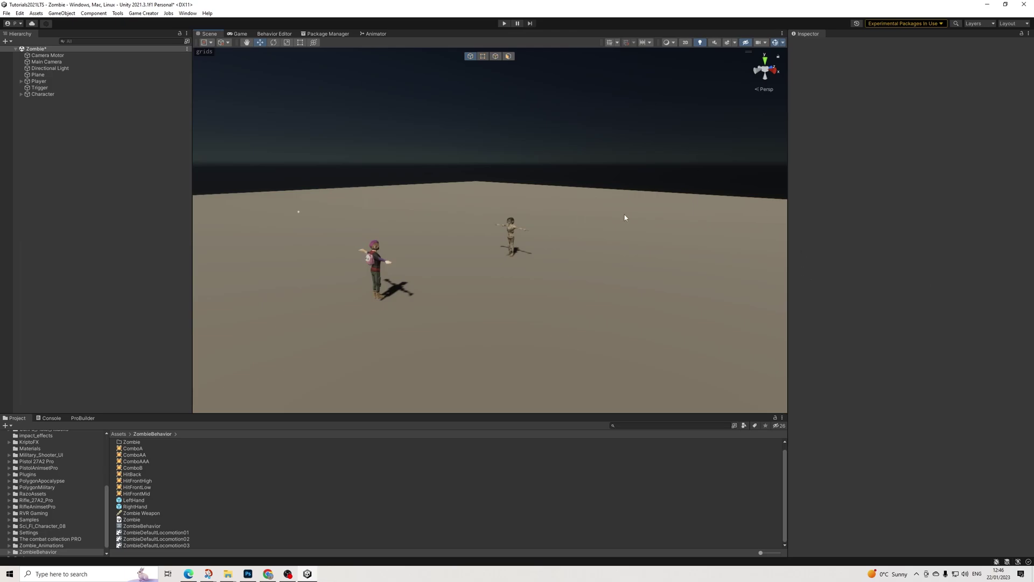
- Move the Player object far back toward the horizon
alt+drag(624, 218, 410, 245)
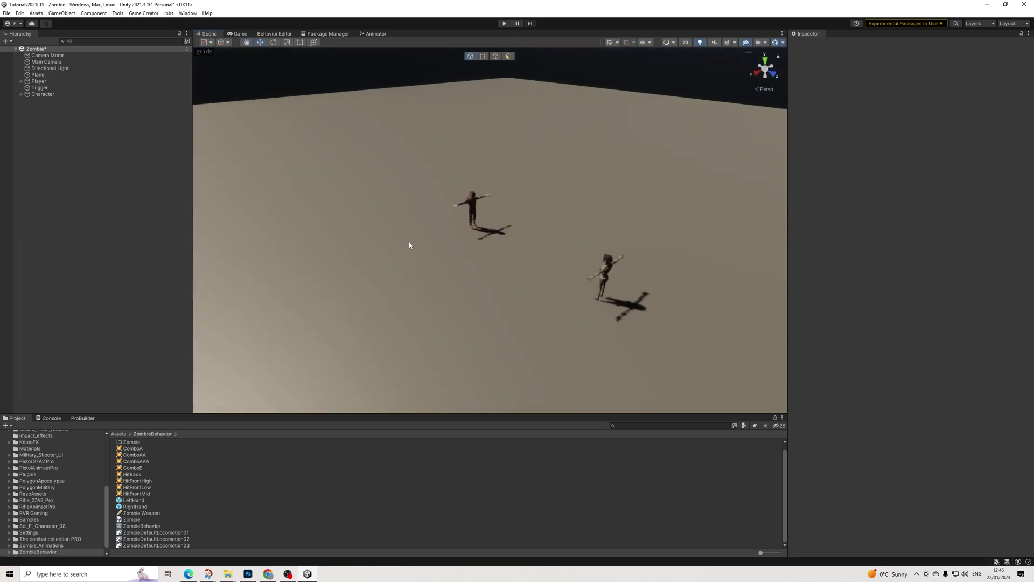
click(50, 82)
drag(497, 232, 269, 173)
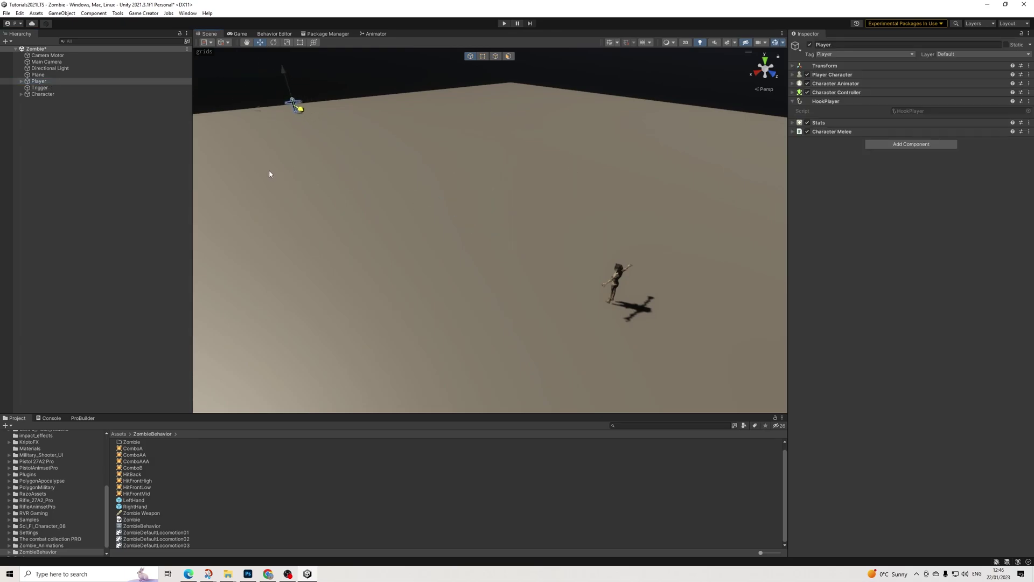
- Bring up the Zombie Behavior node graph in the Behavior Editor
alt+drag(360, 185, 566, 180)
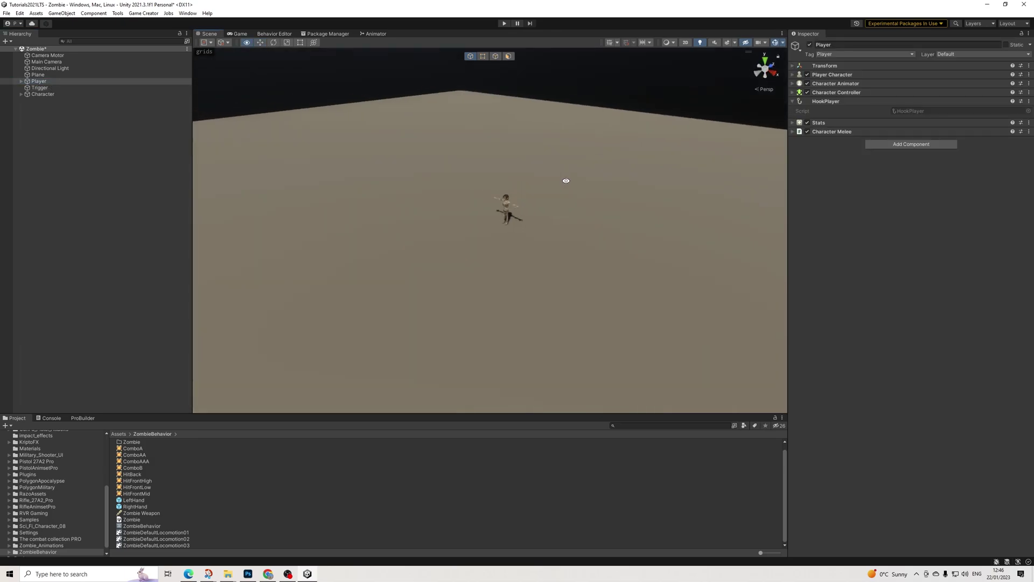
scroll(538, 180, up, 3)
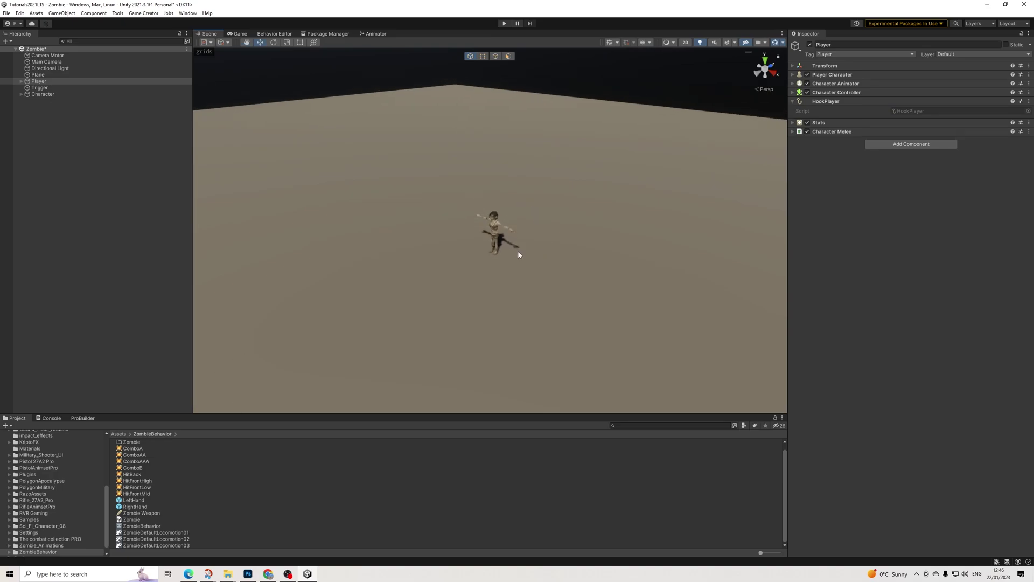
click(272, 34)
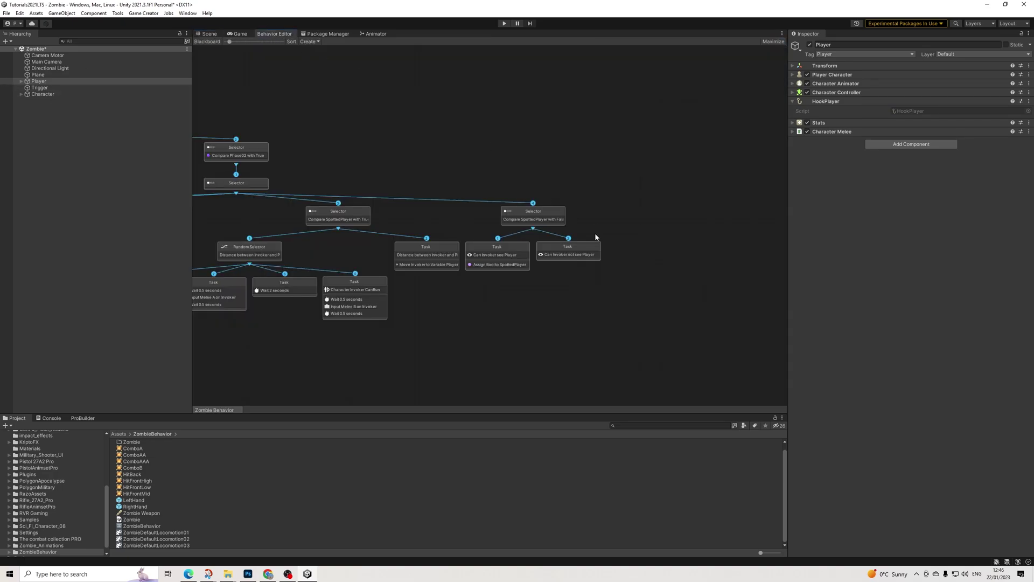
- Select the 'Can Invoker not see Player' task node to view its settings
click(582, 255)
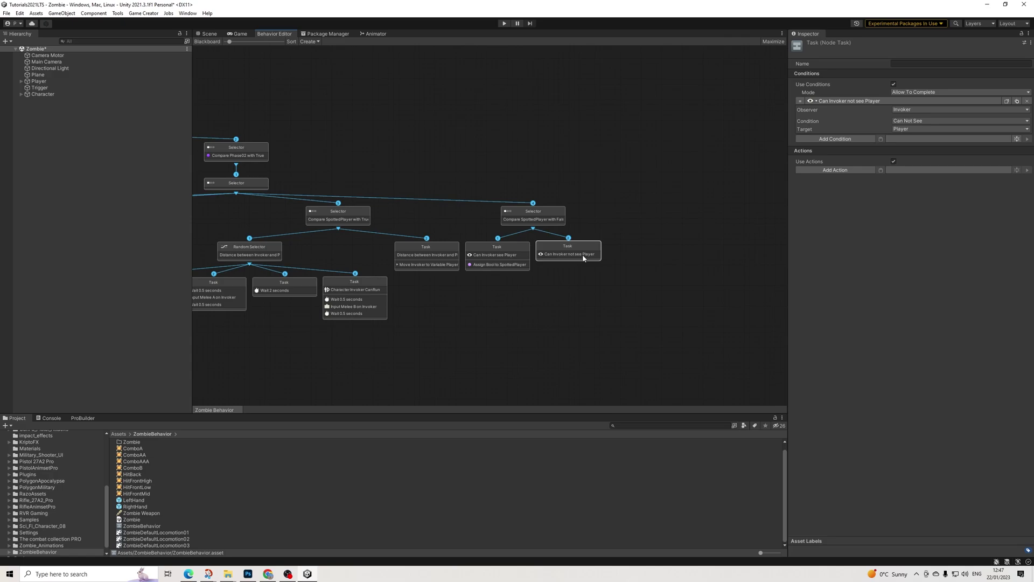
- Select the ground Plane and open the Navigation window from Window > AI
click(208, 33)
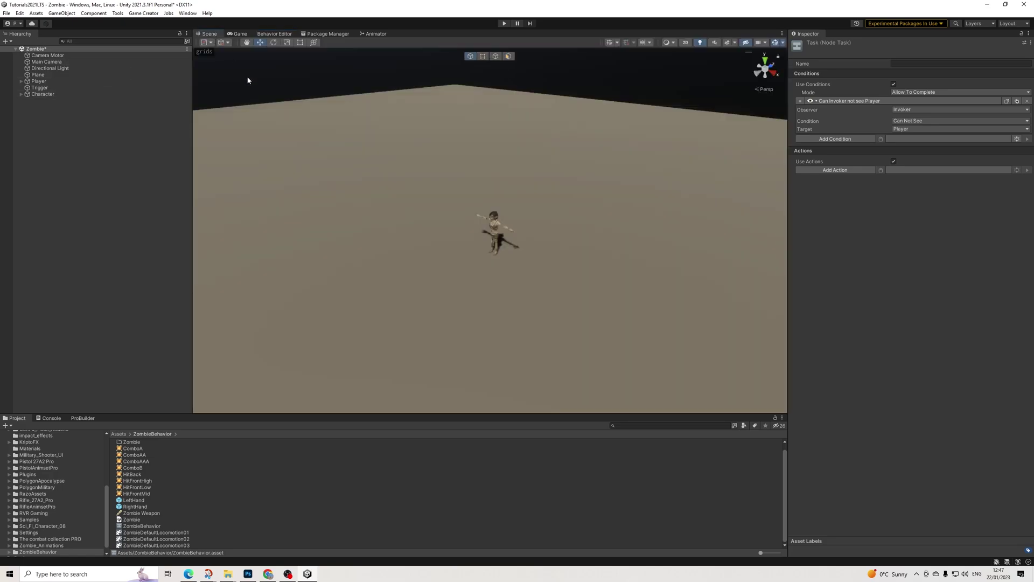
click(531, 190)
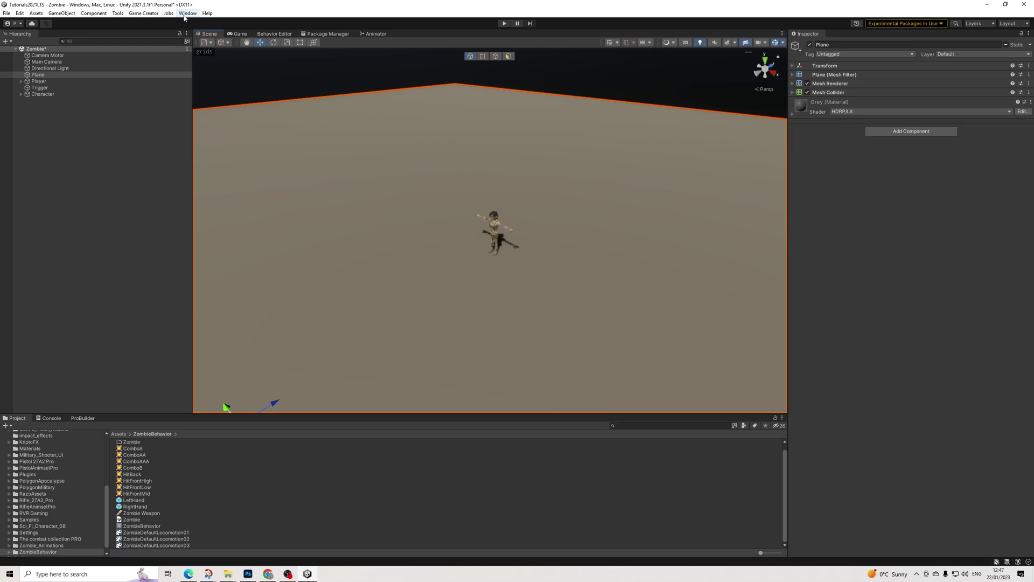
click(186, 14)
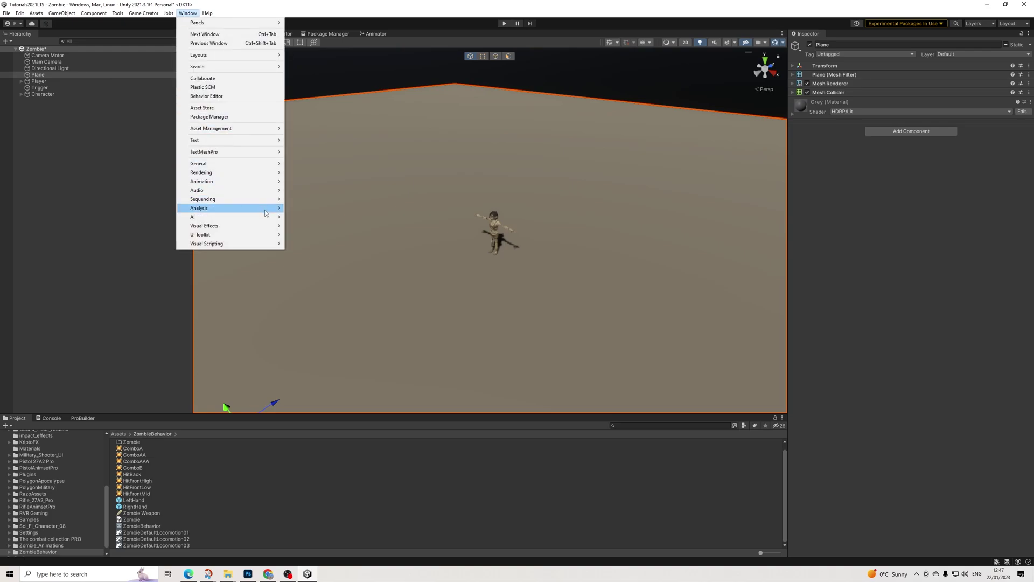
mouse_move(273, 218)
click(310, 216)
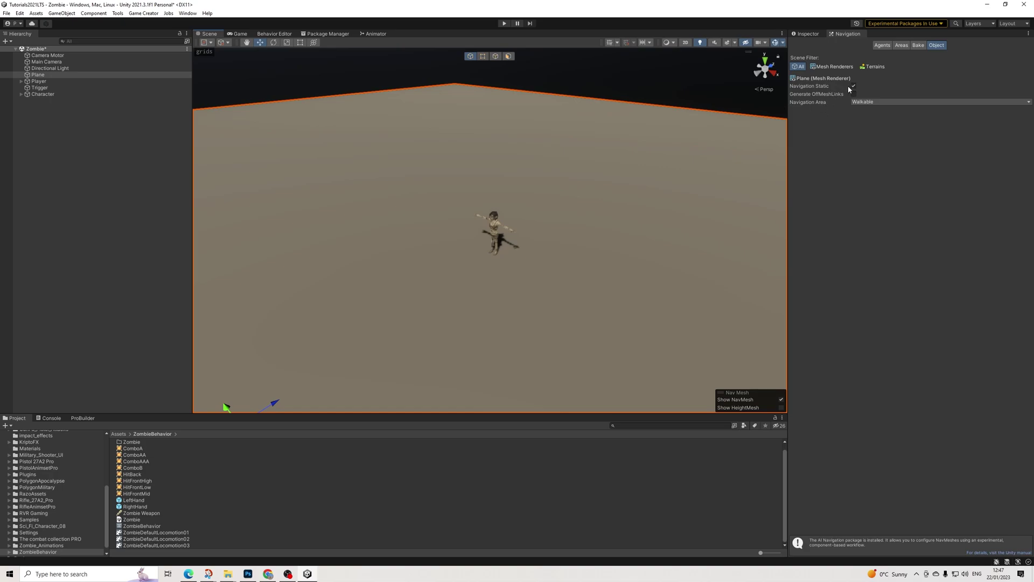
- Check the Plane's navigation Object settings and bake the NavMesh
click(918, 45)
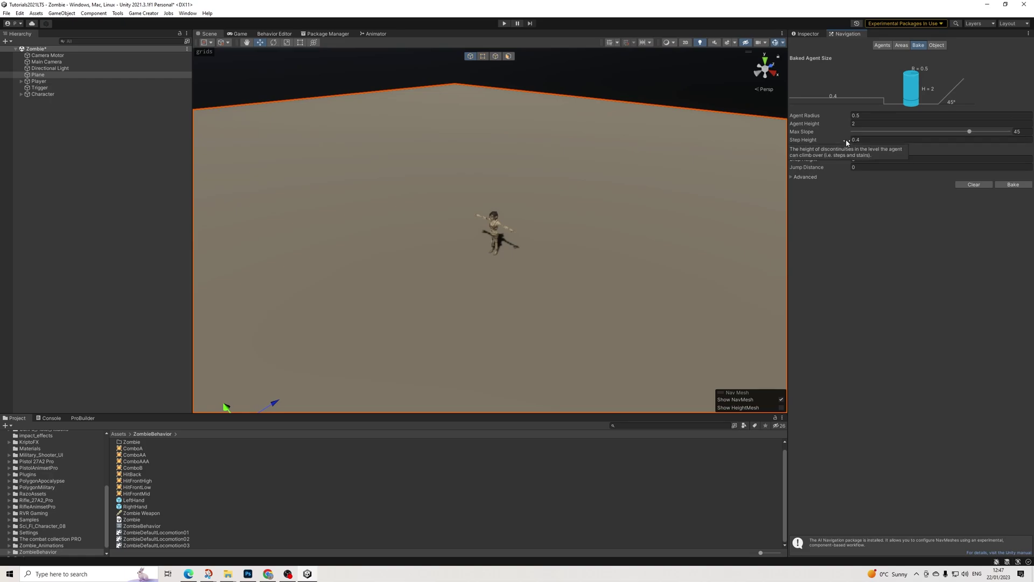
click(936, 45)
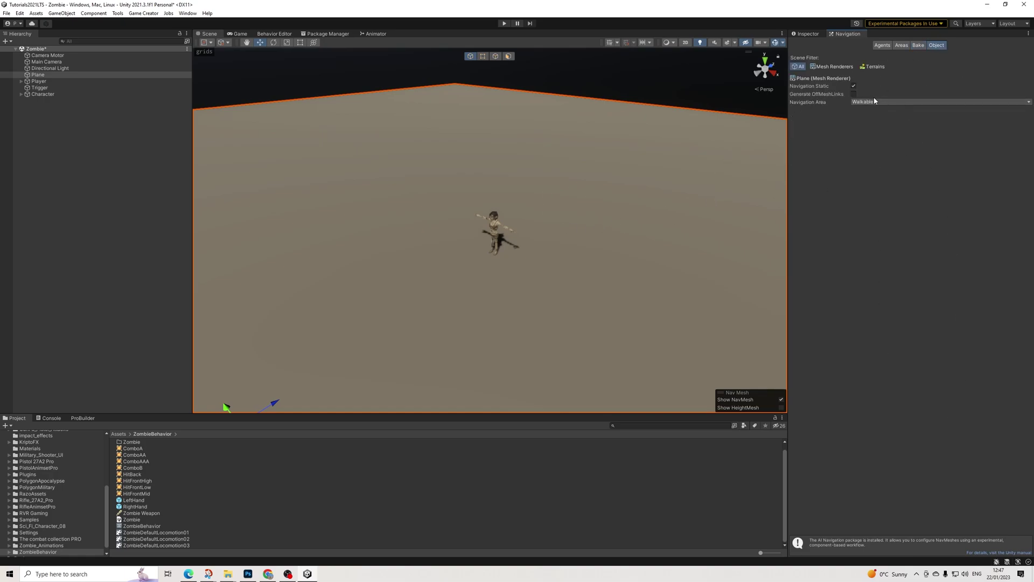
click(912, 48)
click(1010, 185)
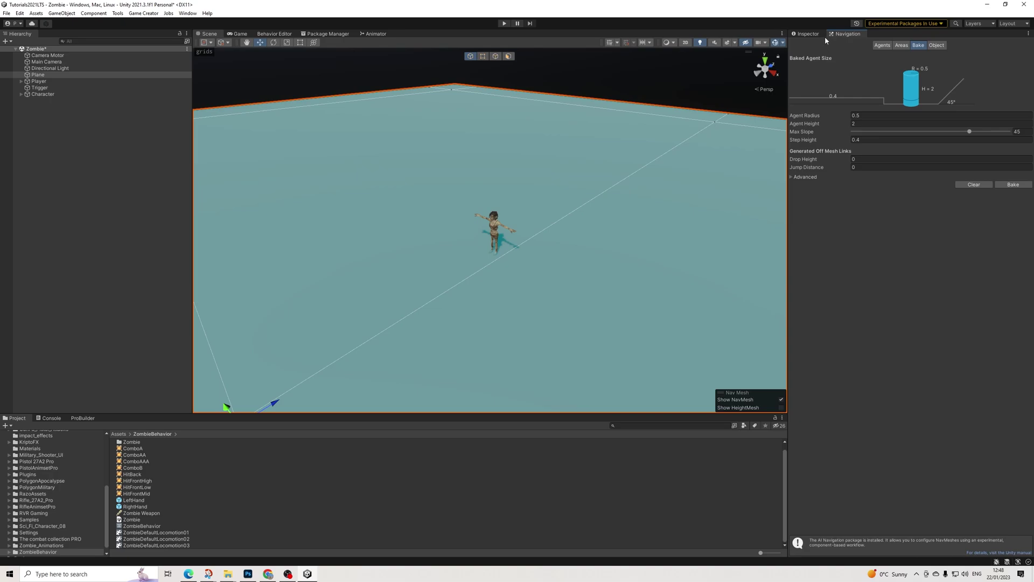
- Show the Plane's components in the Inspector and orbit the scene to a new angle
click(809, 34)
scroll(625, 187, down, 3)
alt+drag(637, 208, 617, 196)
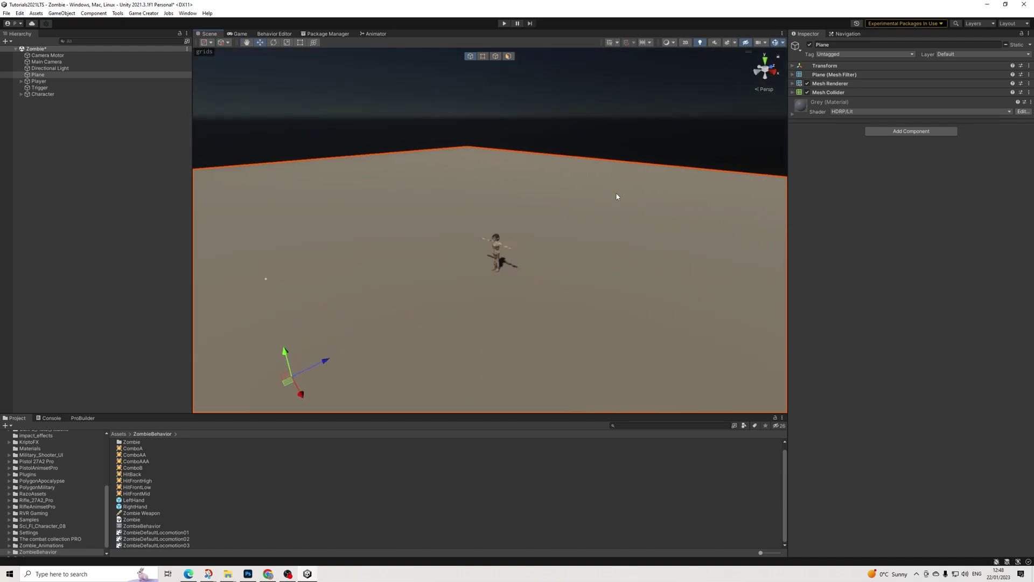
scroll(558, 270, up, 3)
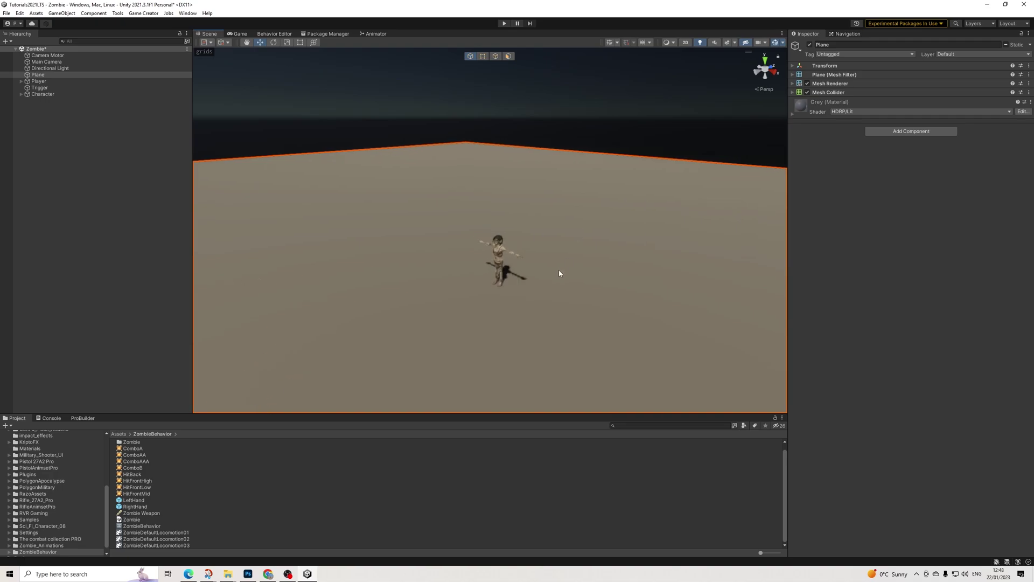
- Add a Wander action to the 'Can Invoker not see Player' task
click(278, 34)
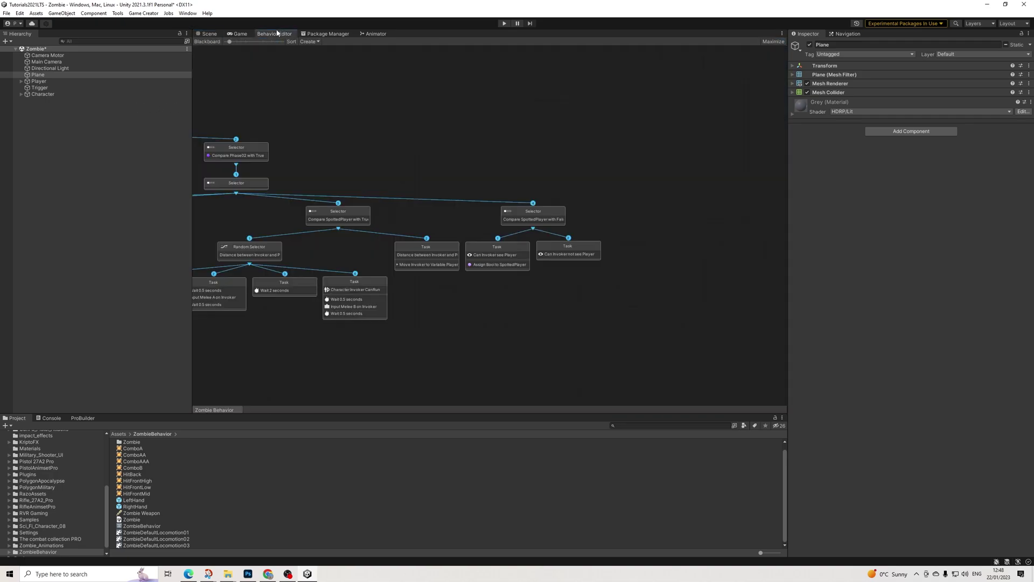
click(560, 250)
click(821, 170)
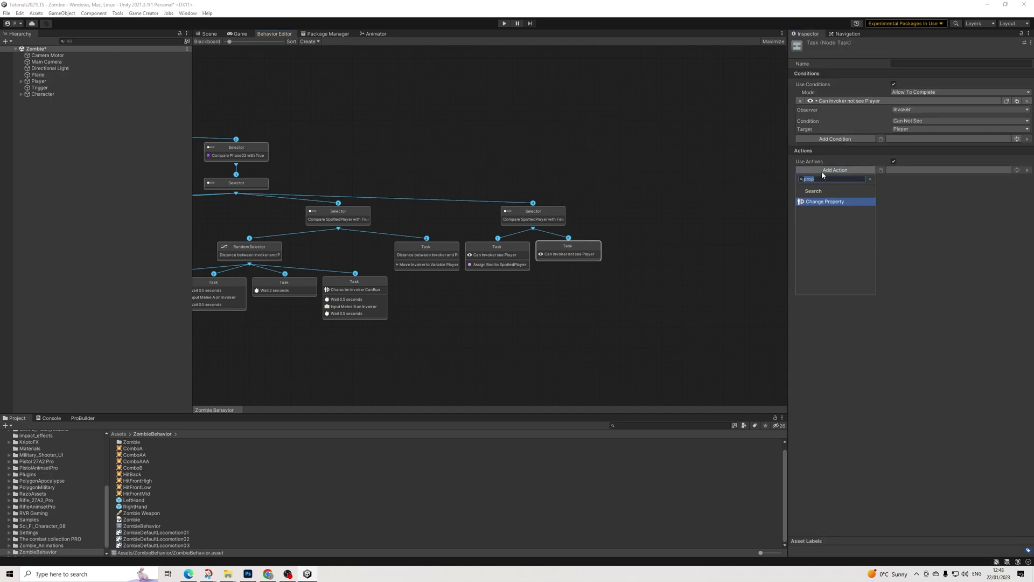
text(wander)
key(Return)
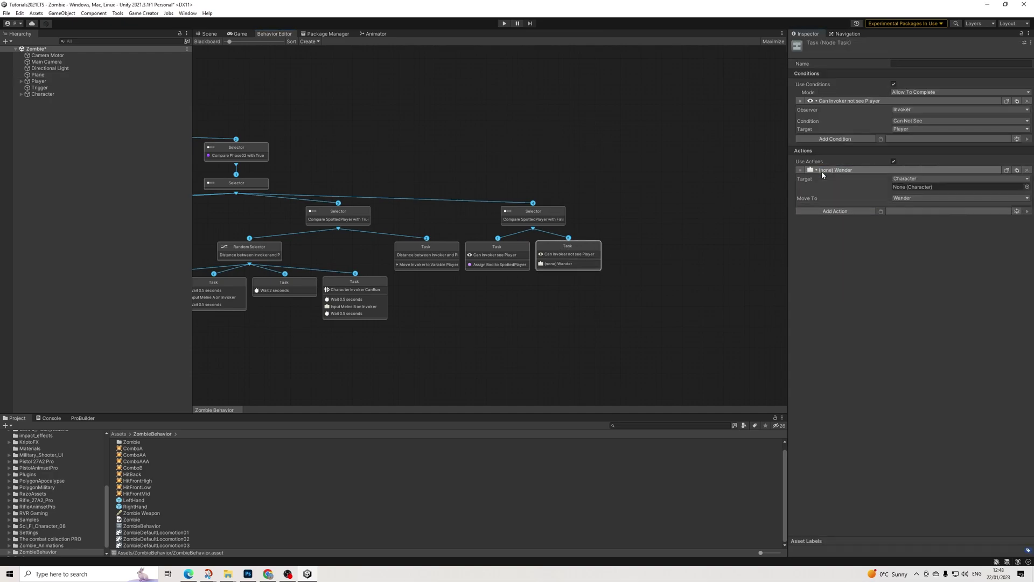
- Set Wander's target to Invoker, Wait Until Arrives off, distance 10, stop threshold 0.1
click(916, 179)
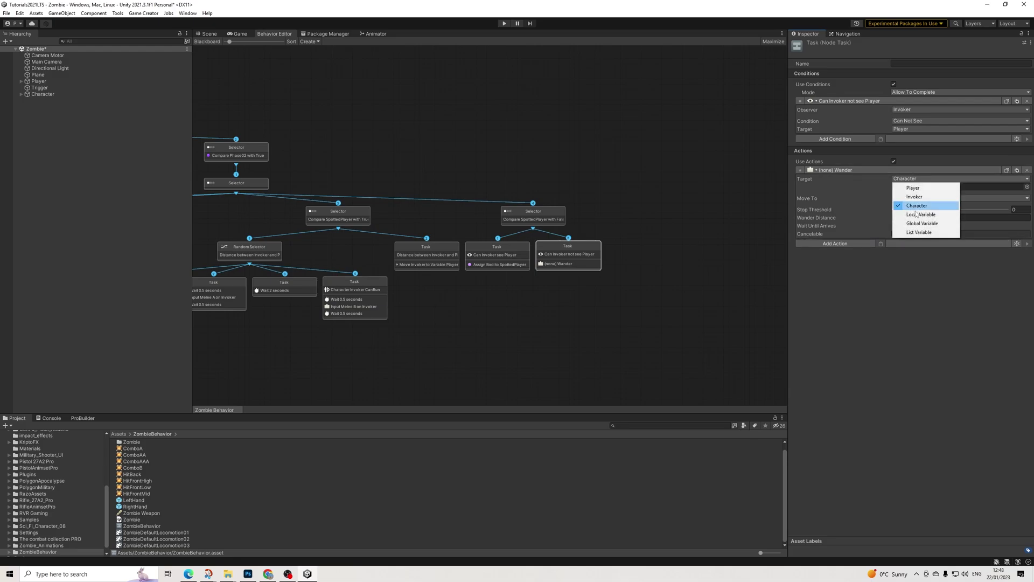
click(914, 197)
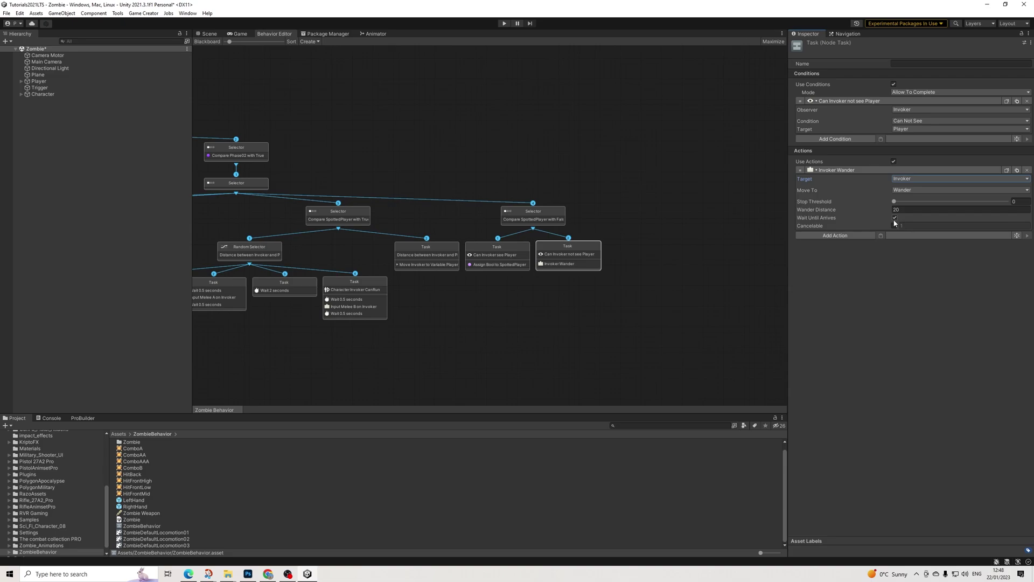
click(895, 218)
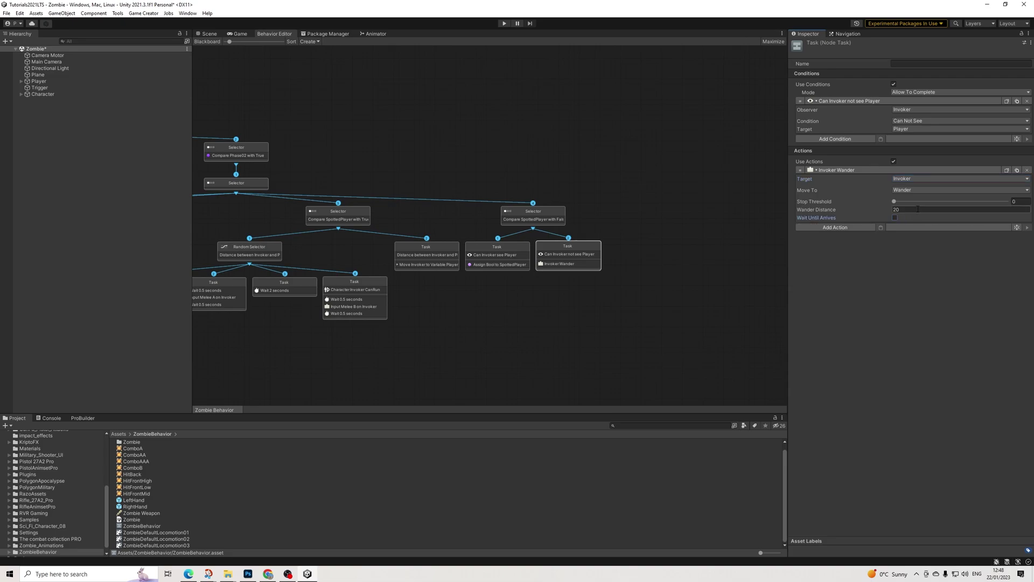
click(916, 209)
text(10)
click(1020, 201)
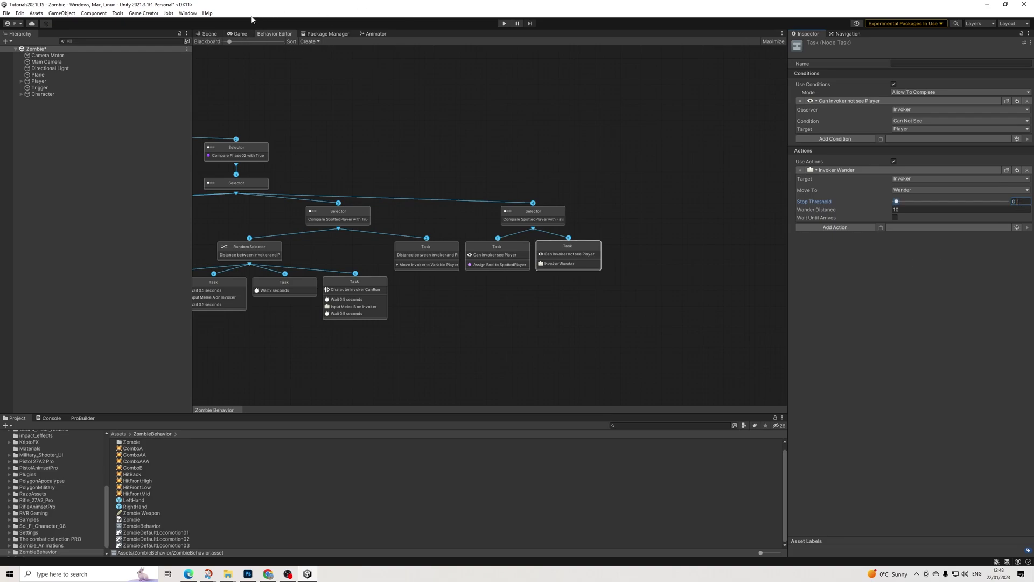
click(216, 34)
- Play-test the zombie wandering, then stop the game
click(504, 23)
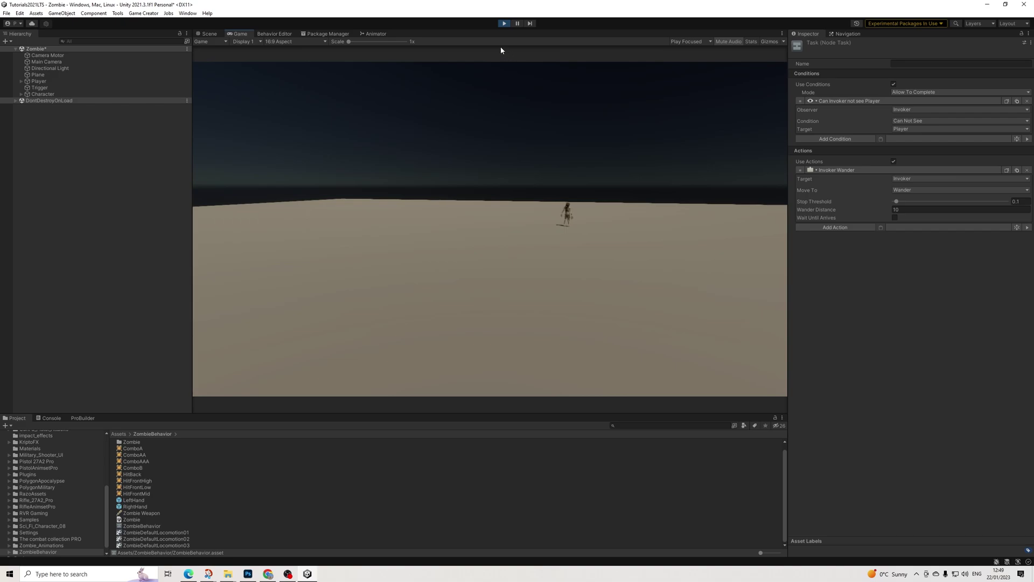
click(504, 23)
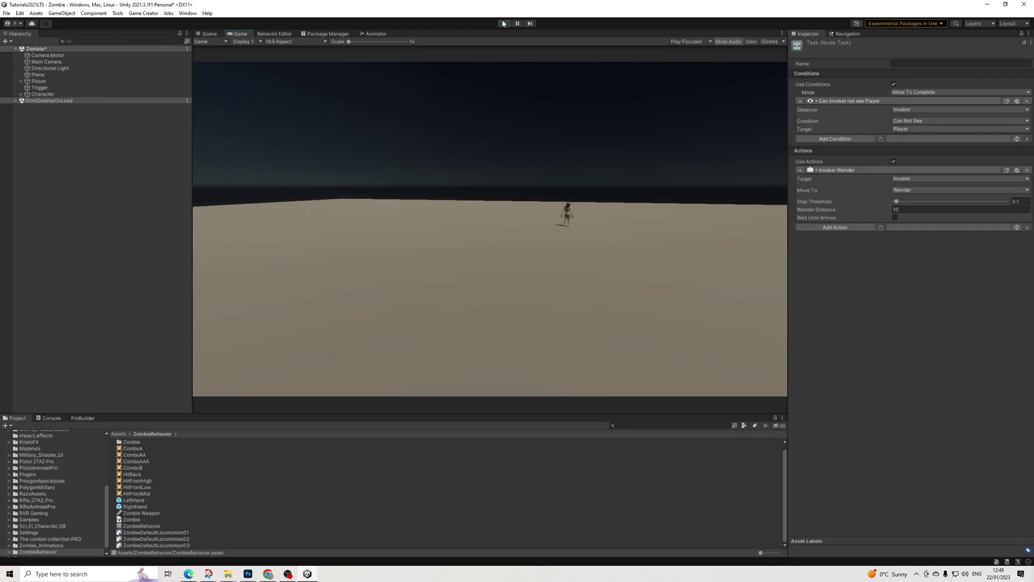
click(274, 33)
- Replace Wander with Execute actions from the Invoker's Wander variable, waiting to finish
click(1027, 169)
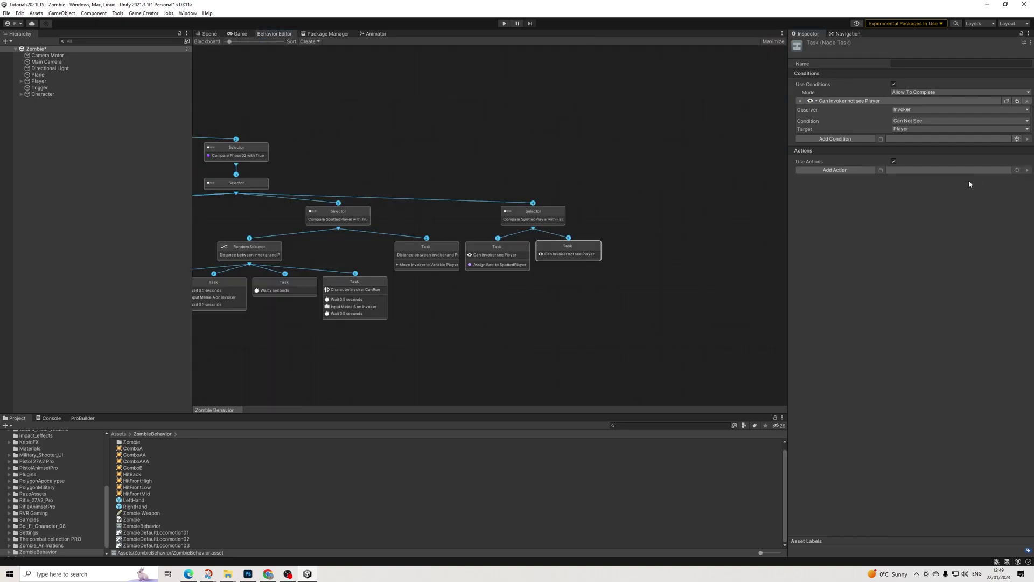
click(868, 168)
text(exe)
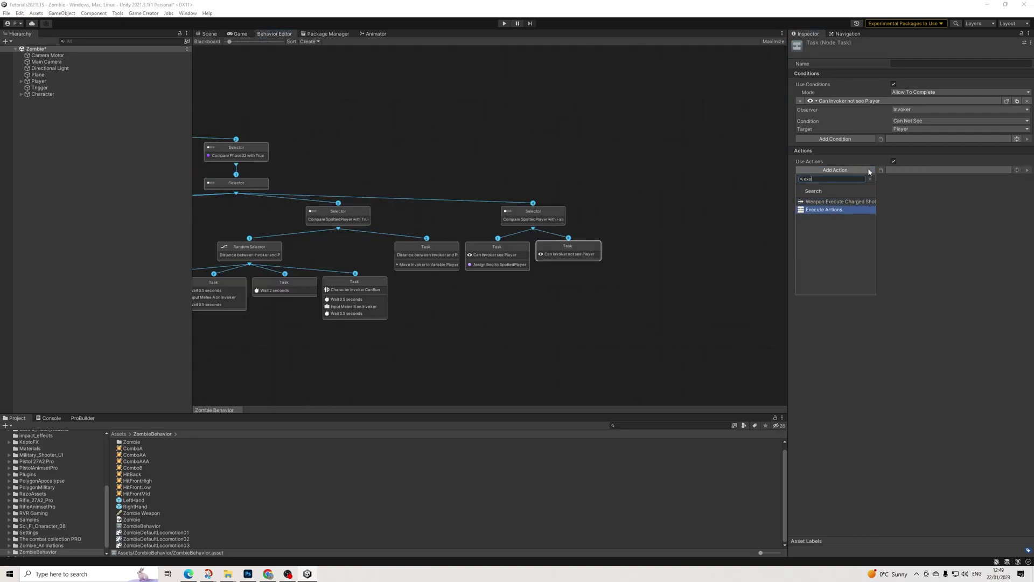
key(Return)
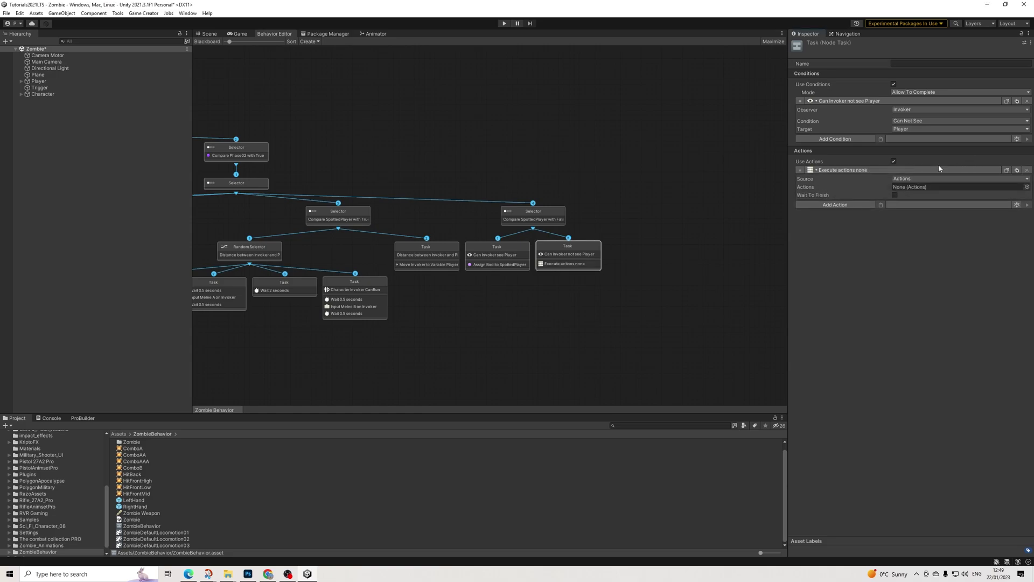
click(911, 178)
click(909, 194)
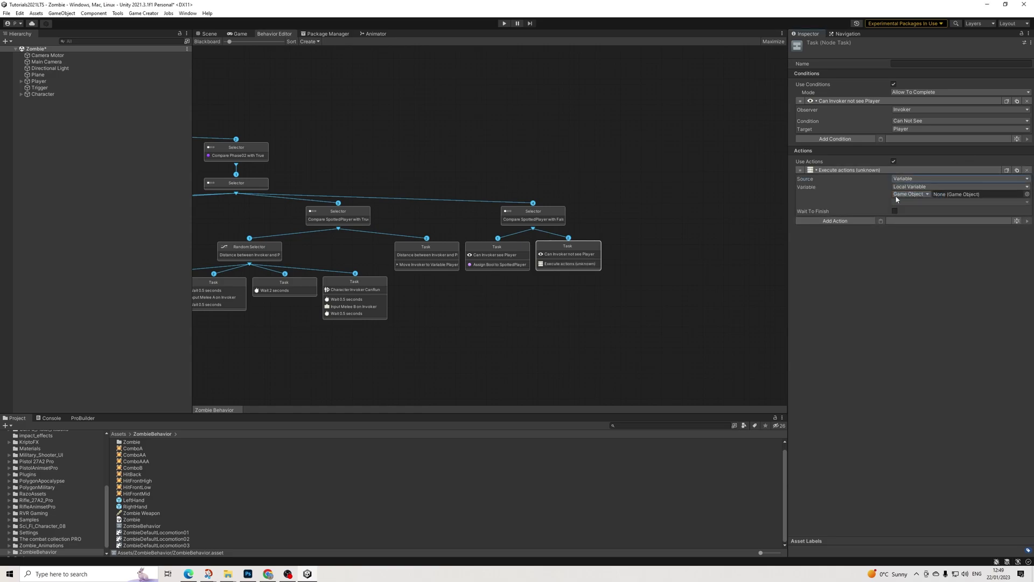
click(908, 194)
click(904, 208)
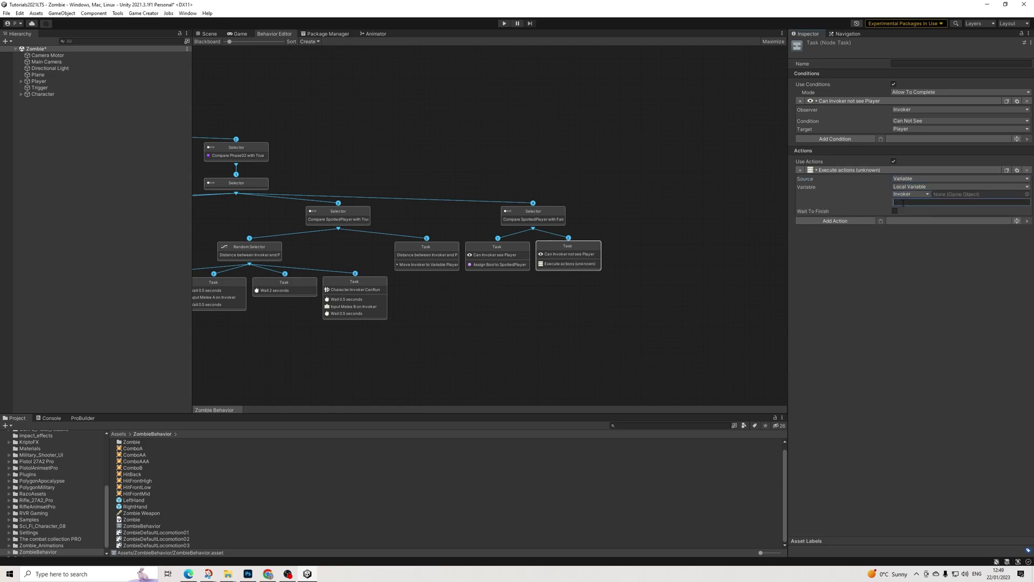
text(Wander)
click(894, 211)
- Add an Invoker Set Run Speed 2 property change and place it above Execute actions
click(865, 221)
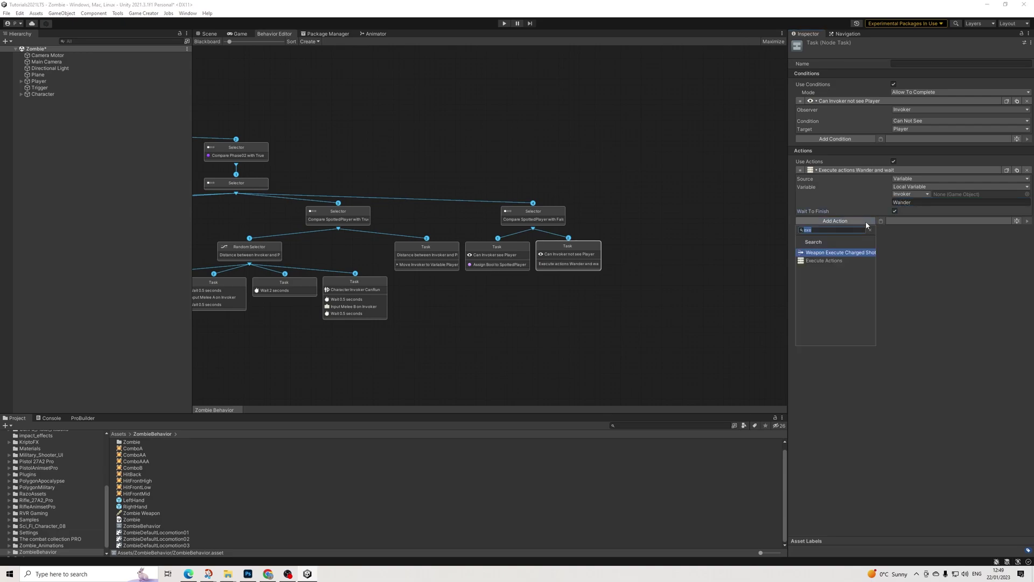
text(control)
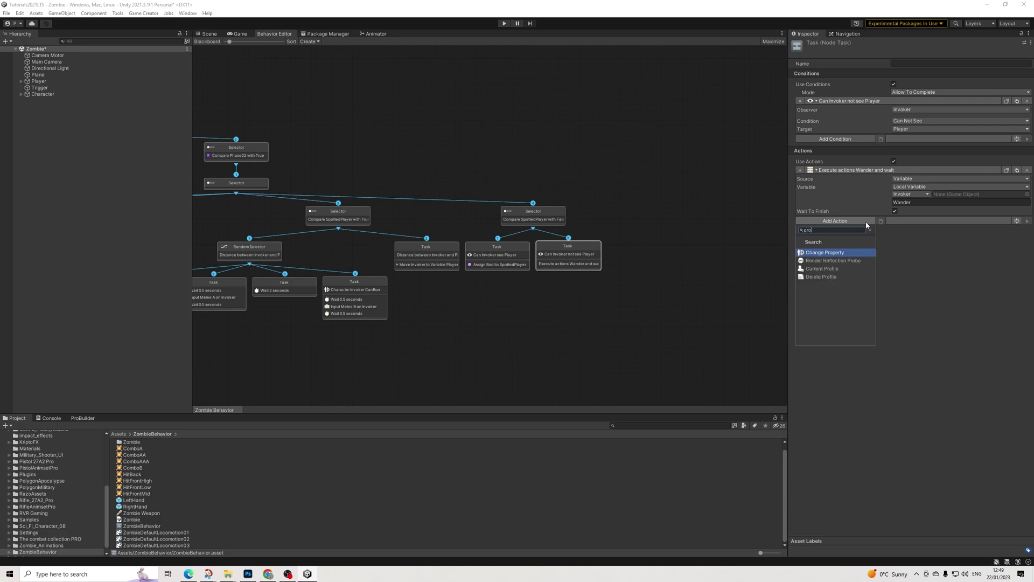
key(Return)
click(895, 232)
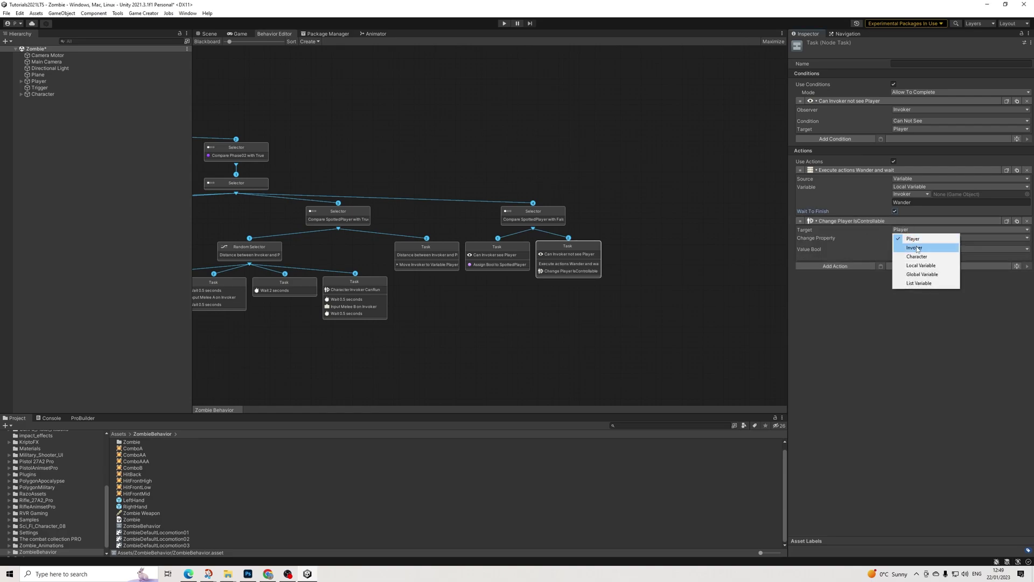
click(912, 246)
click(910, 238)
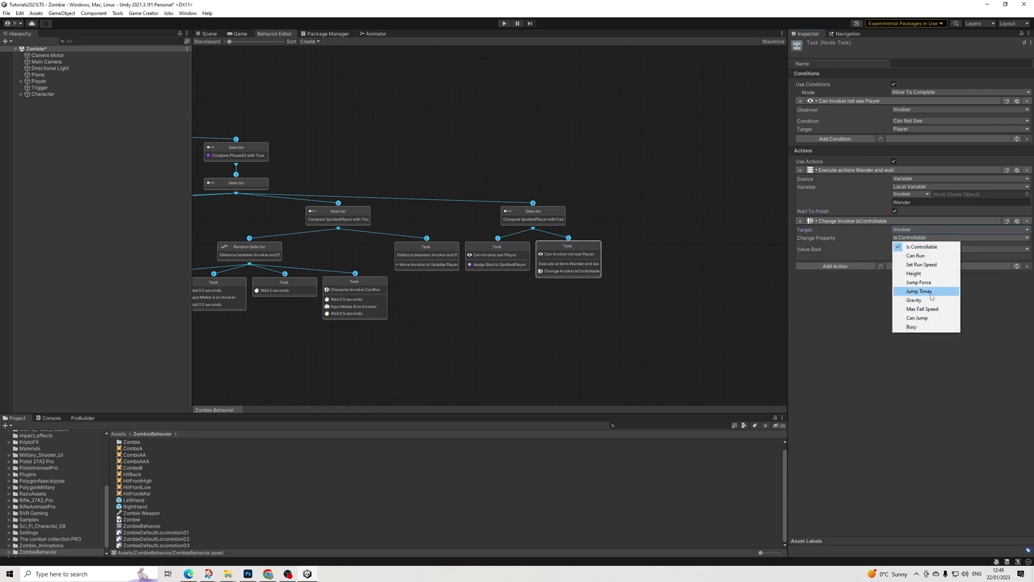
click(921, 265)
click(912, 256)
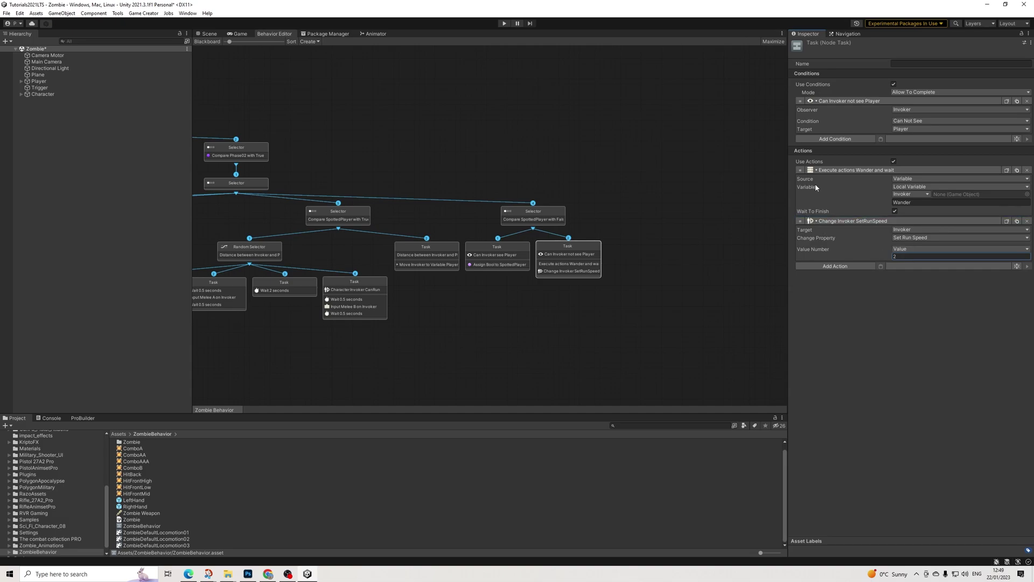
drag(800, 169, 828, 248)
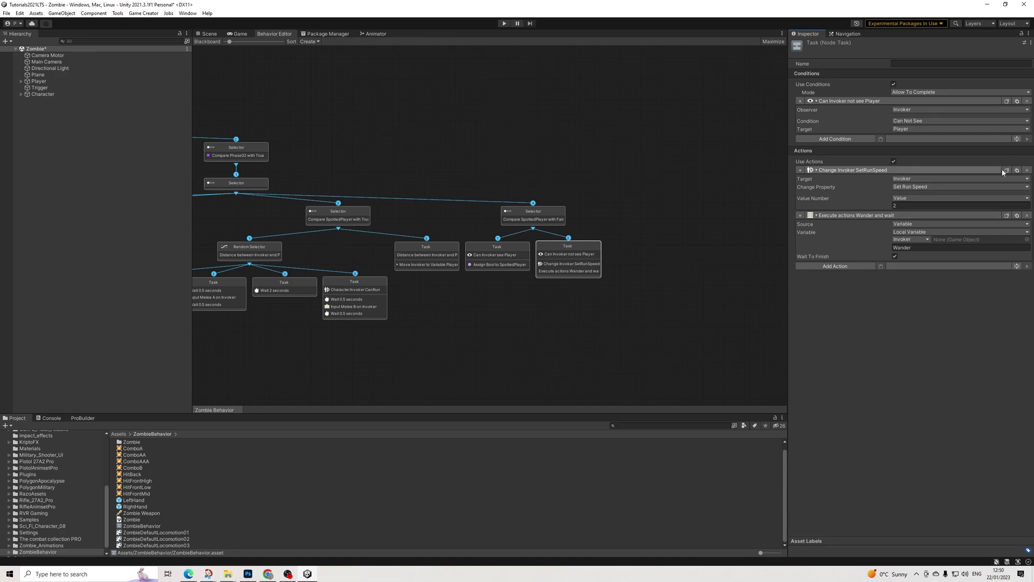
- Paste the Set Run Speed action into the can-see-Player task above Assign Bool, value 4
click(497, 254)
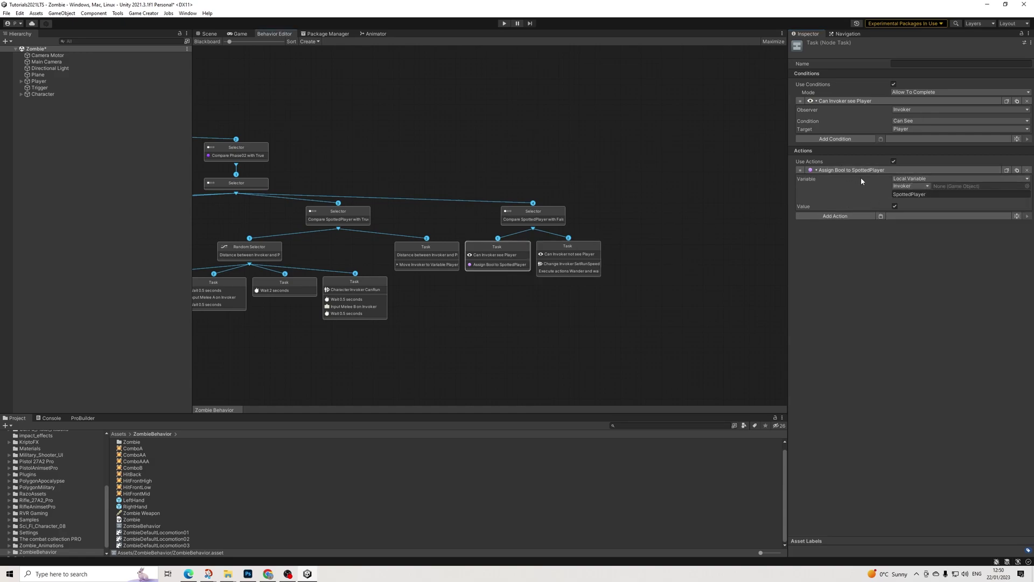
click(879, 216)
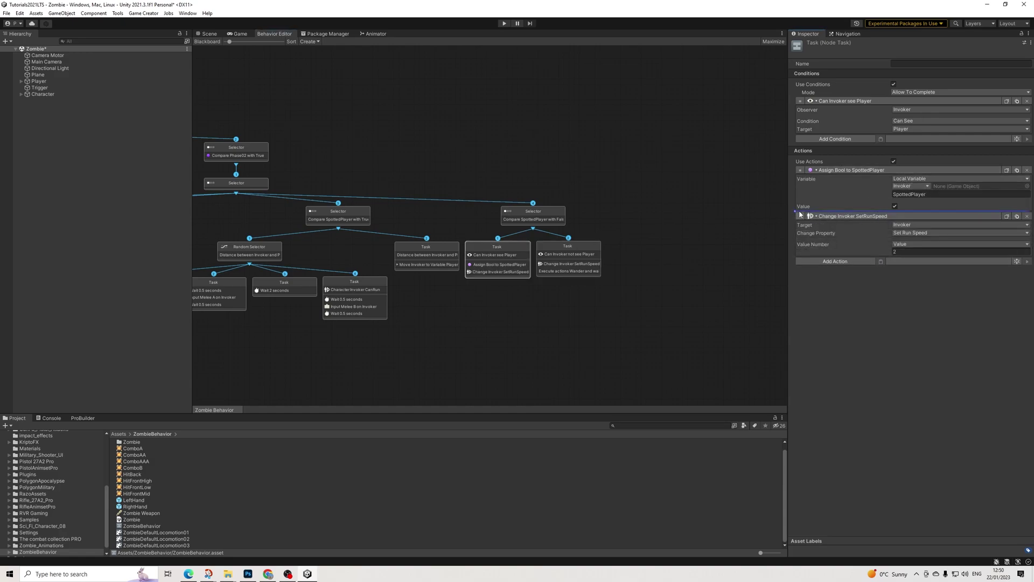
drag(799, 170, 802, 222)
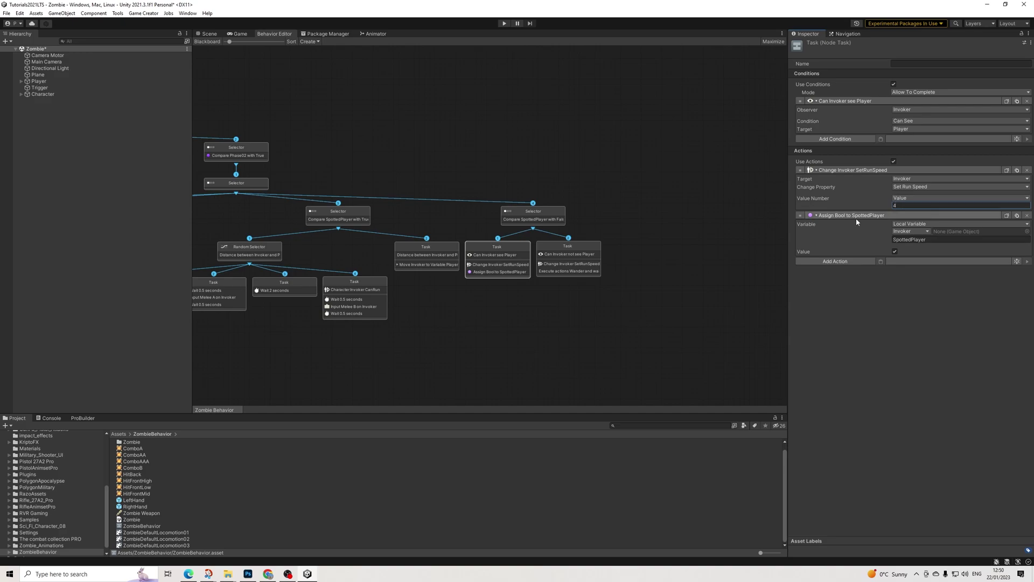
- Compare the actions of the can't-see-Player and can-see-Player tasks
click(575, 256)
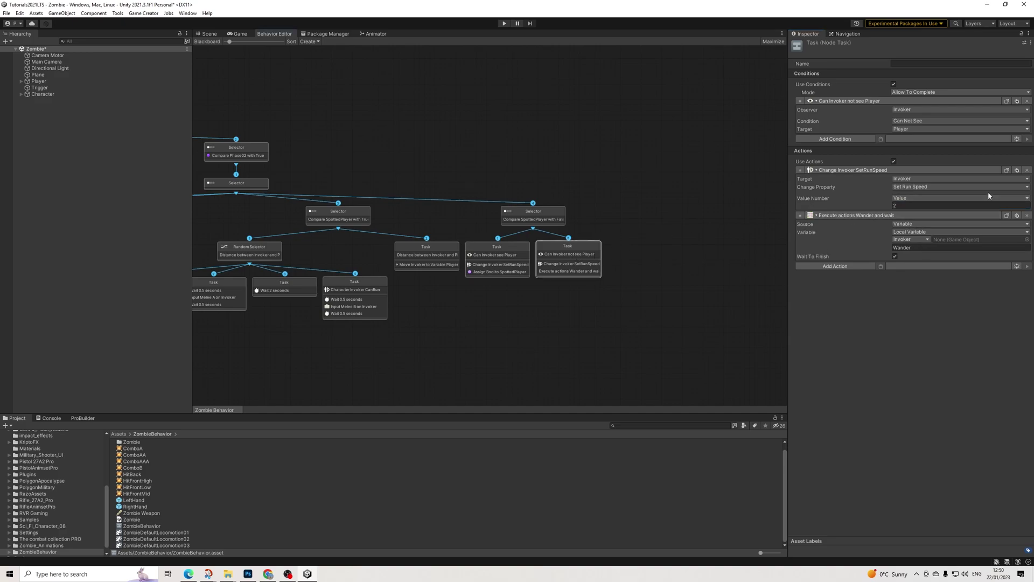
click(501, 263)
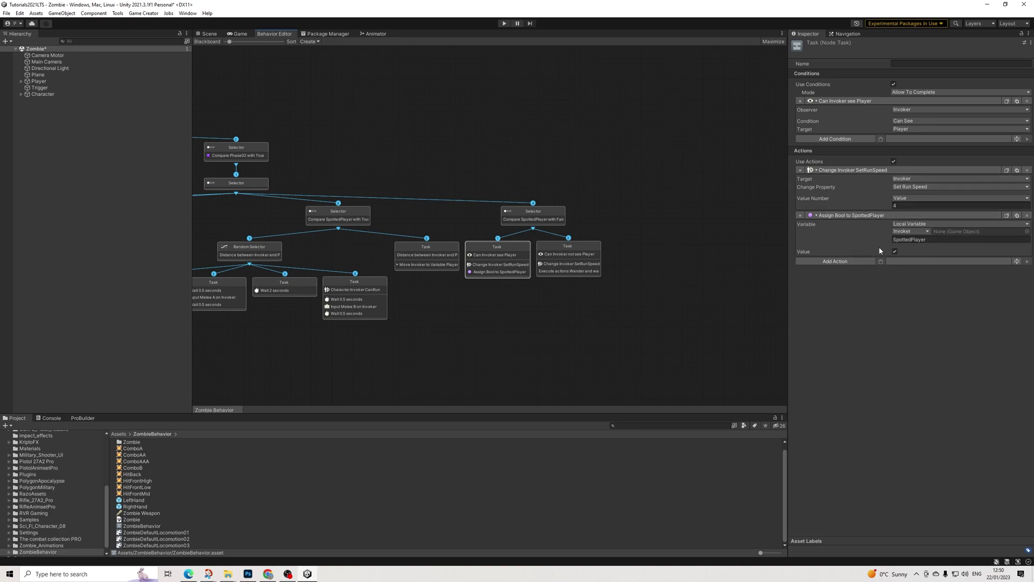
click(587, 257)
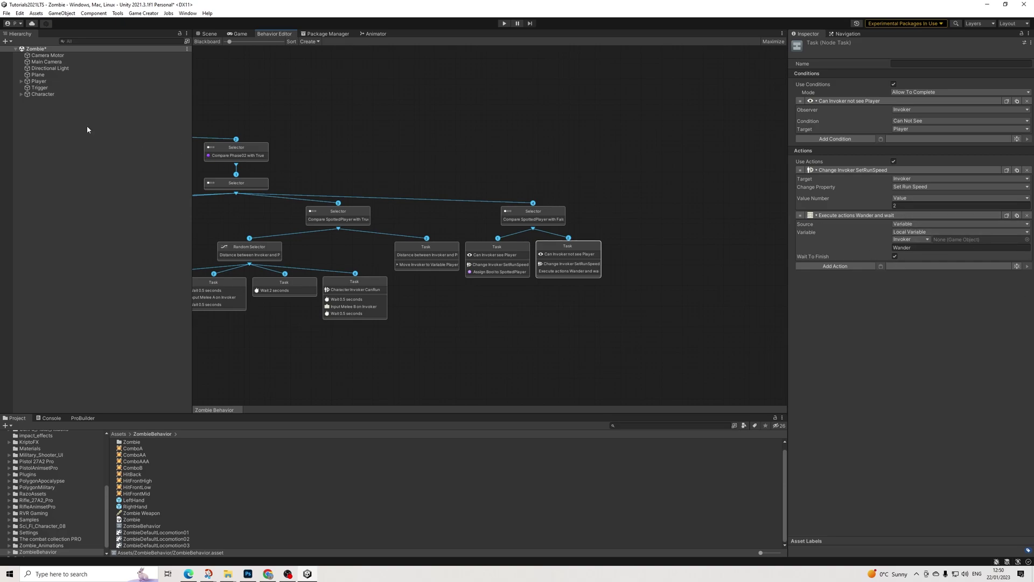
- Create a Game Creator Actions child object under Character
right_click(33, 94)
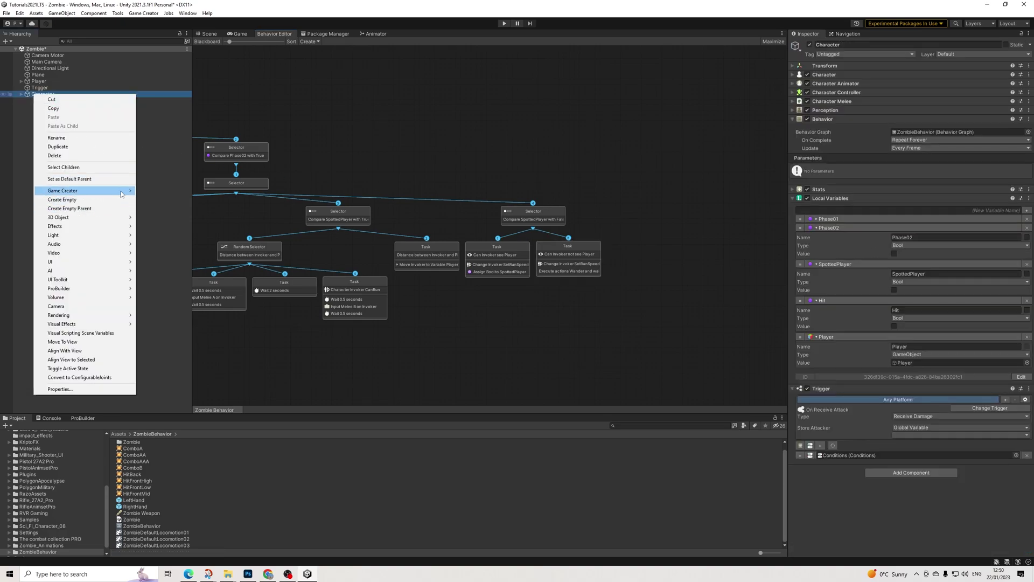
mouse_move(123, 192)
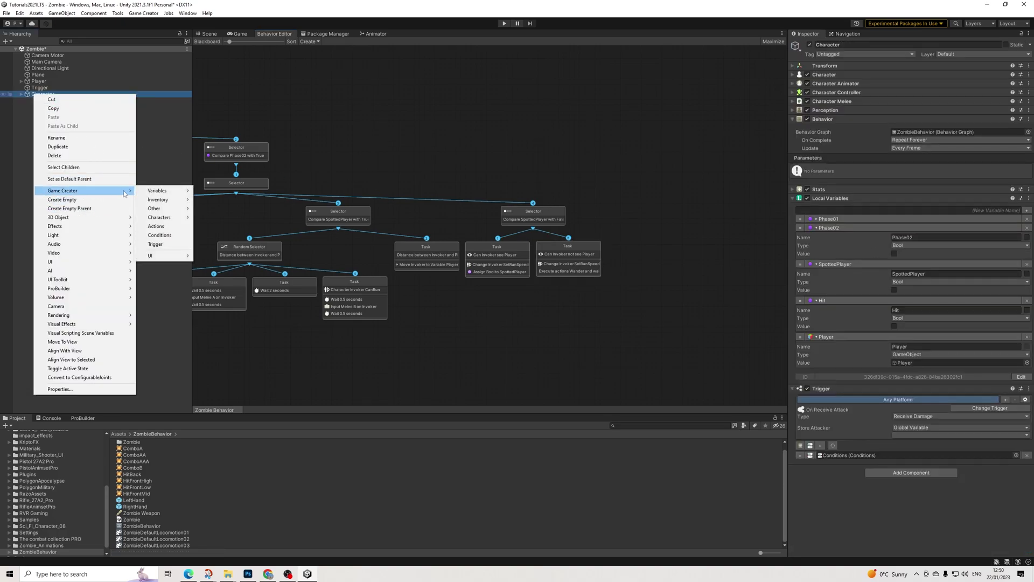
click(156, 226)
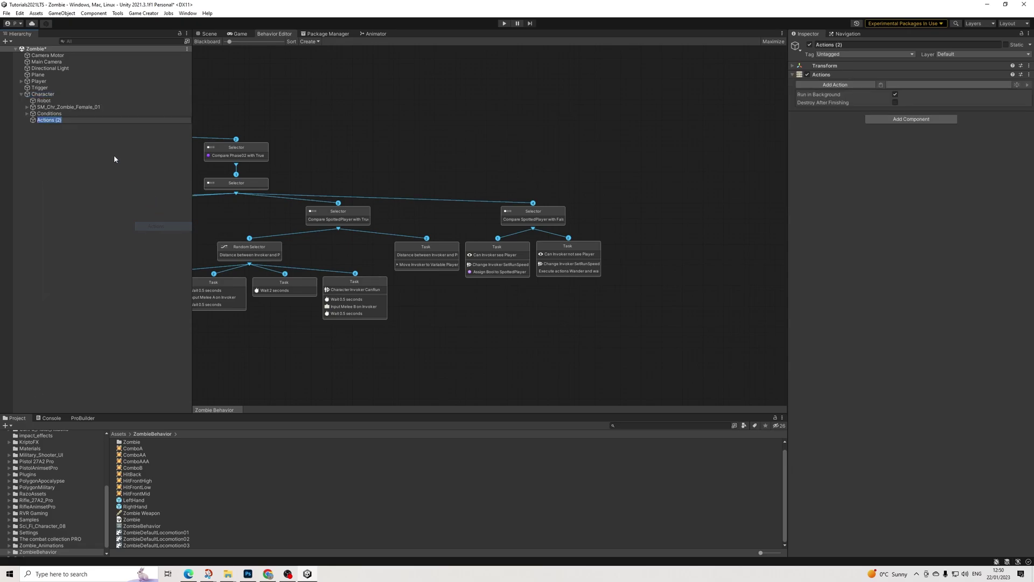
- Add a local variable named Wander of type GameObject to the Character
click(43, 94)
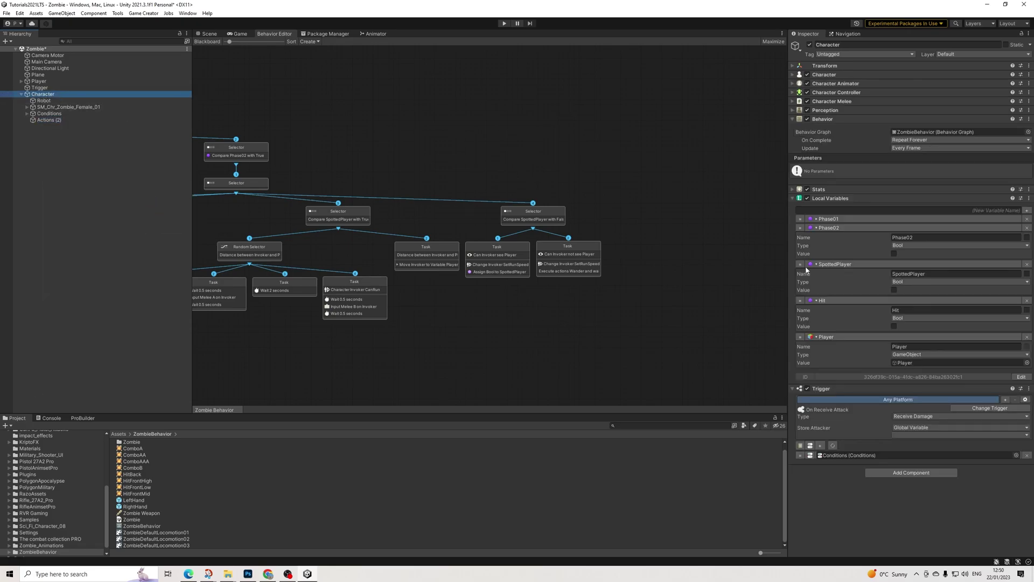
click(1027, 212)
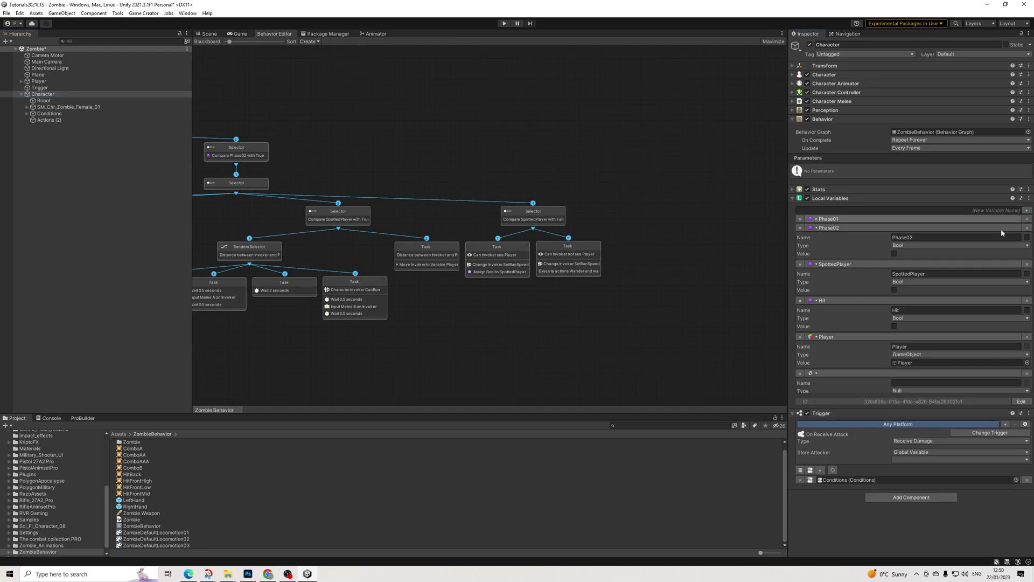
click(907, 382)
text(Wande)
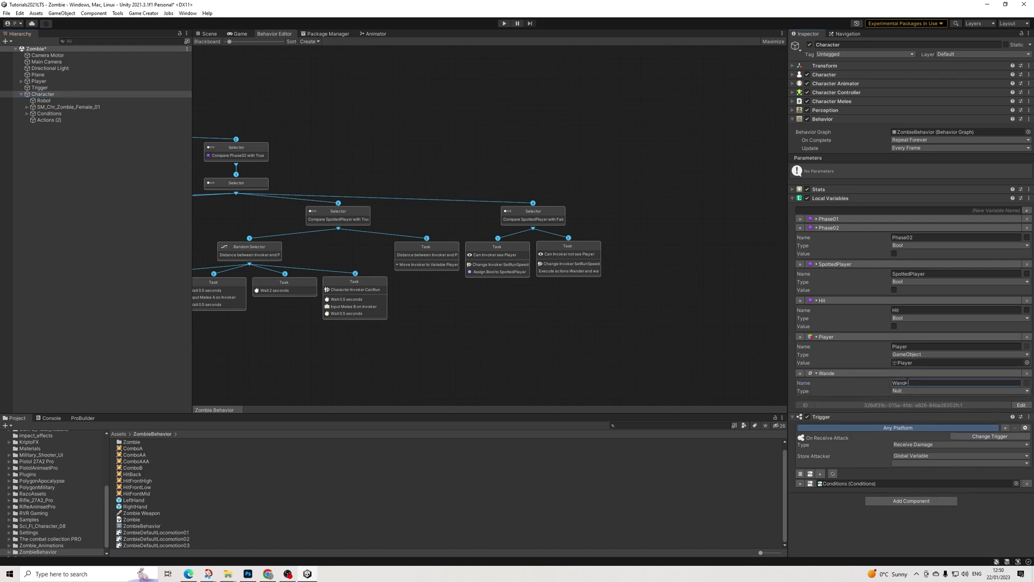
text(r)
click(959, 390)
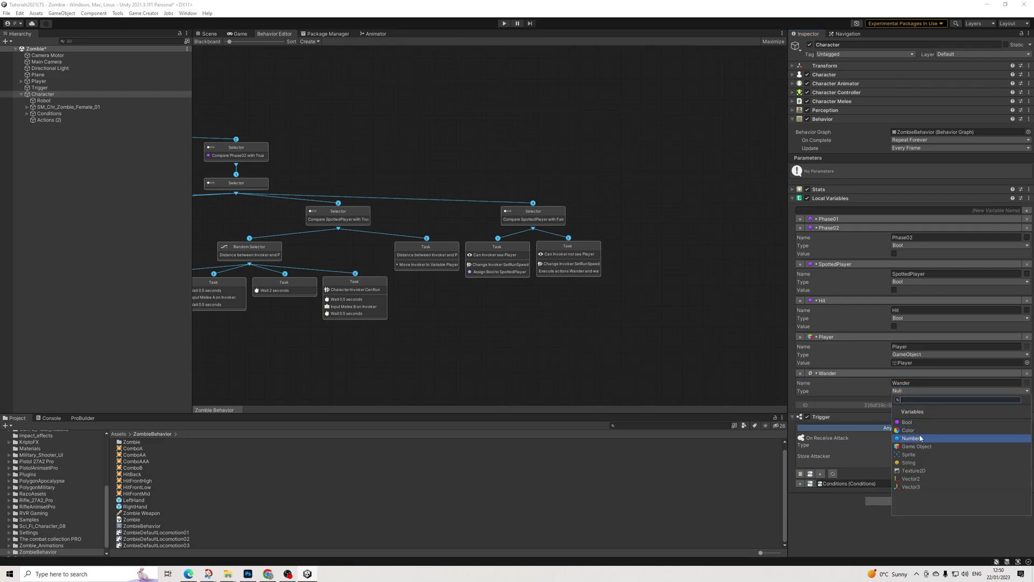
click(991, 438)
- Assign Actions (2) as the Wander variable's value and rename it Actions-Wander
drag(51, 120, 926, 403)
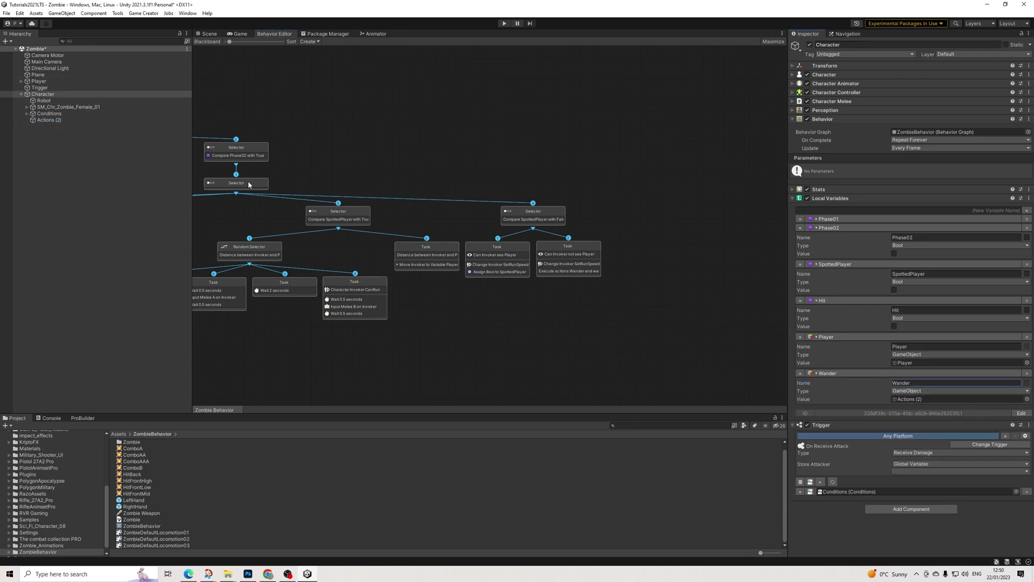
click(43, 120)
double_click(838, 45)
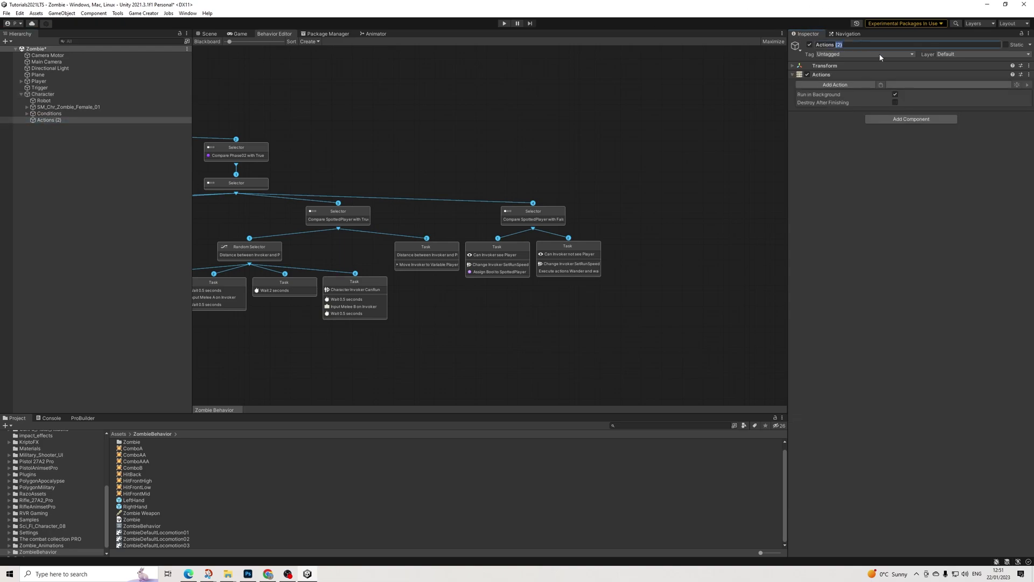
key(BackSpace)
text(-Wander)
key(Return)
- Add a Call Conditions action to Actions-Wander
click(820, 85)
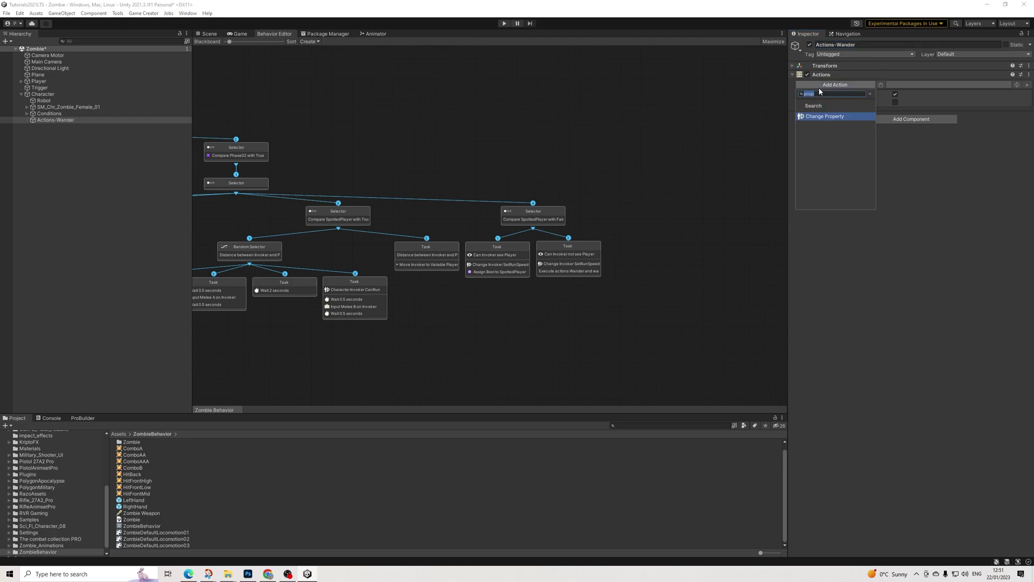
text(conditions)
key(Return)
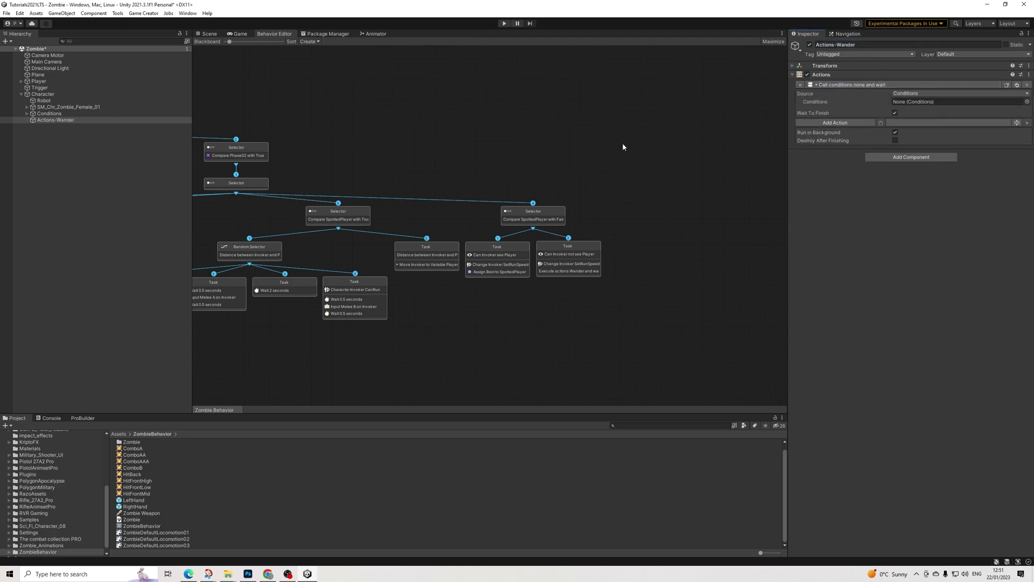
right_click(66, 119)
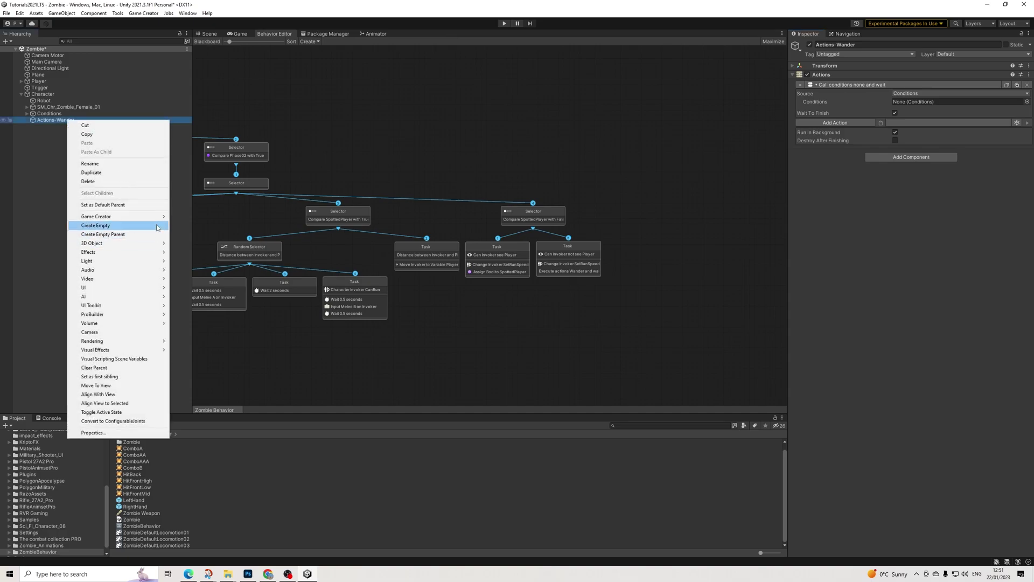
- Create a Conditions (1) child under Actions-Wander and link it to Call Conditions
mouse_move(124, 216)
click(193, 261)
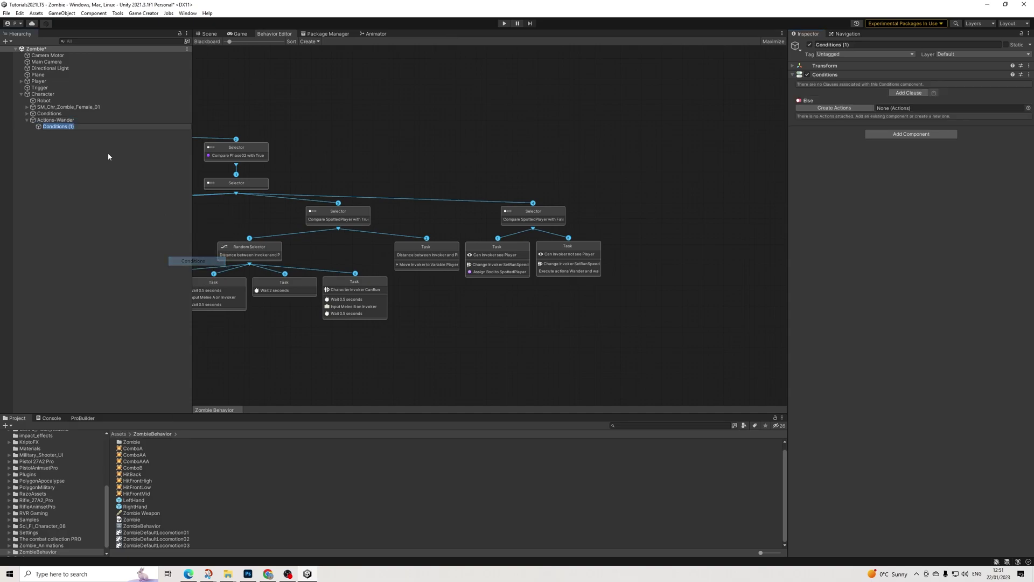
click(61, 121)
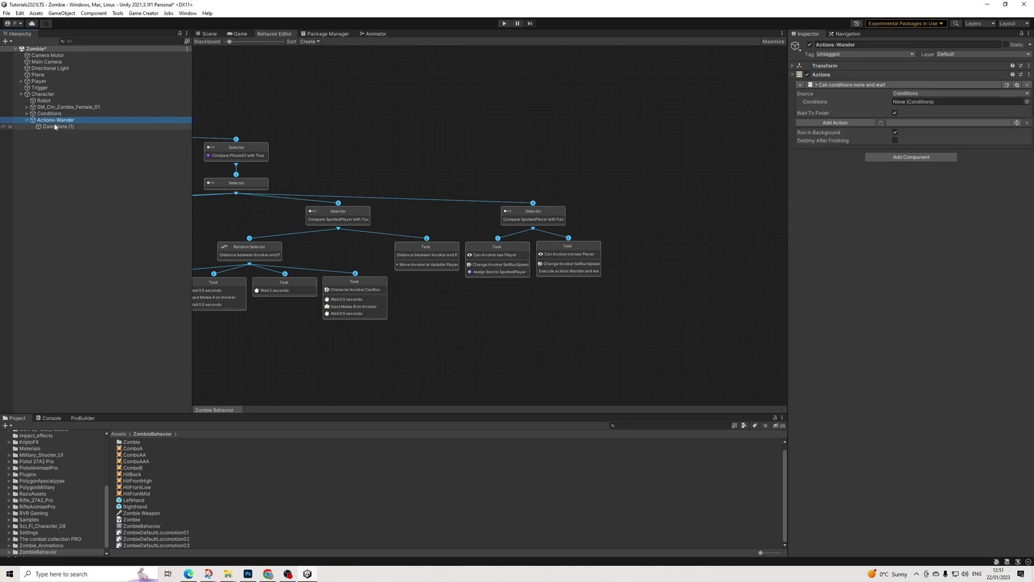
drag(58, 126, 926, 103)
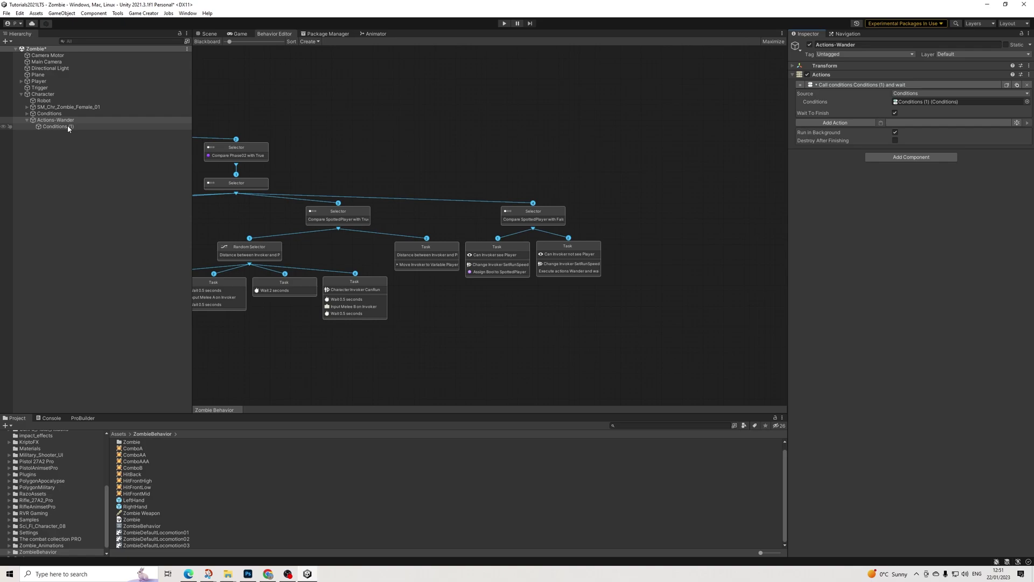
- Add a clause to Conditions (1) with a Can Not See Player condition
click(68, 127)
click(909, 93)
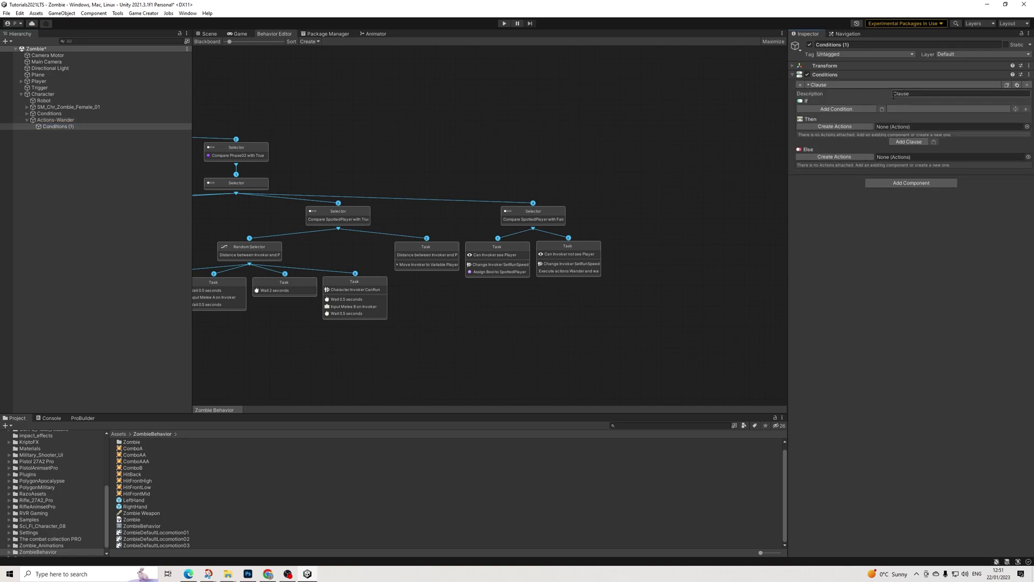
click(836, 109)
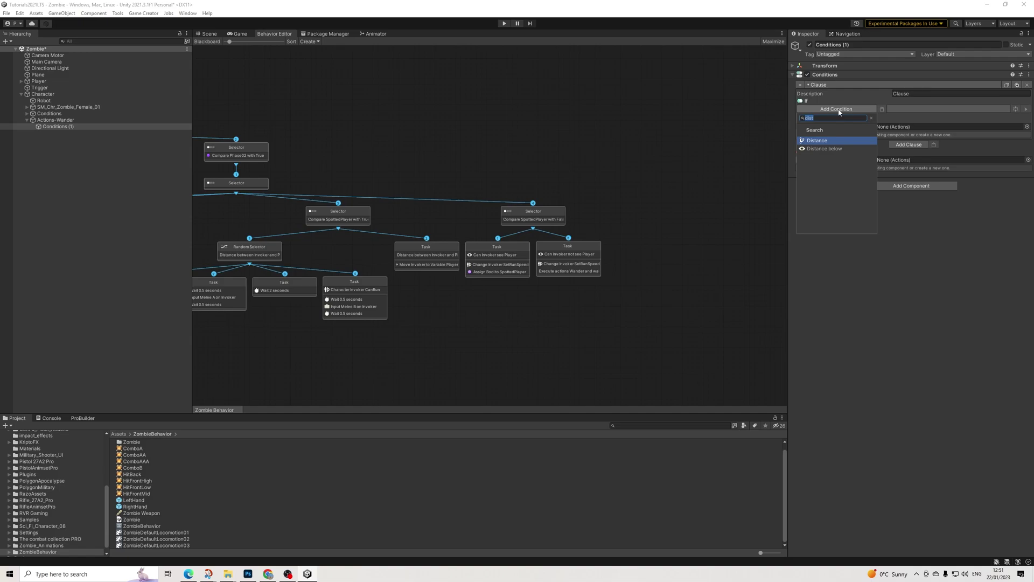
text(see)
key(Return)
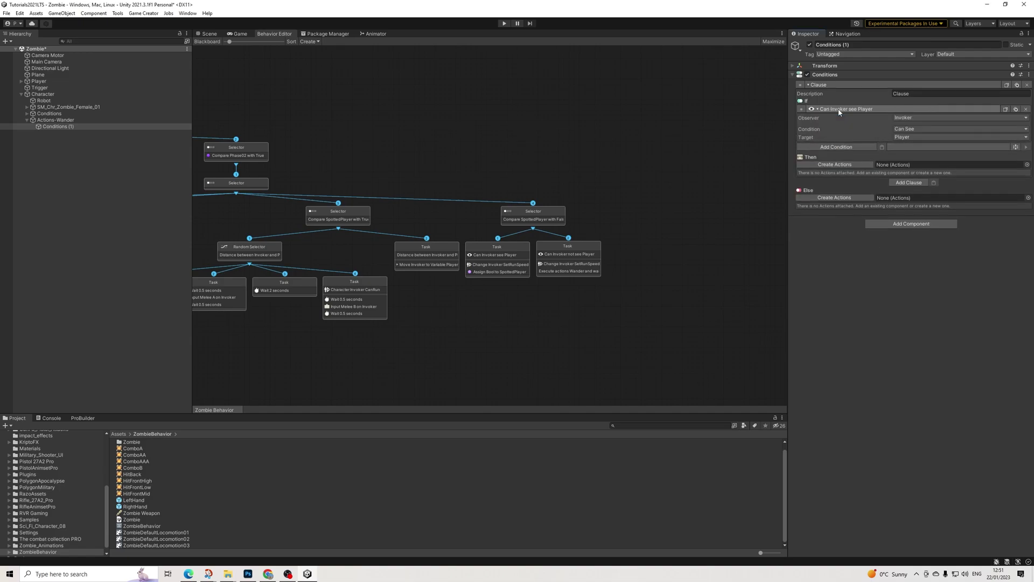
click(917, 130)
click(898, 144)
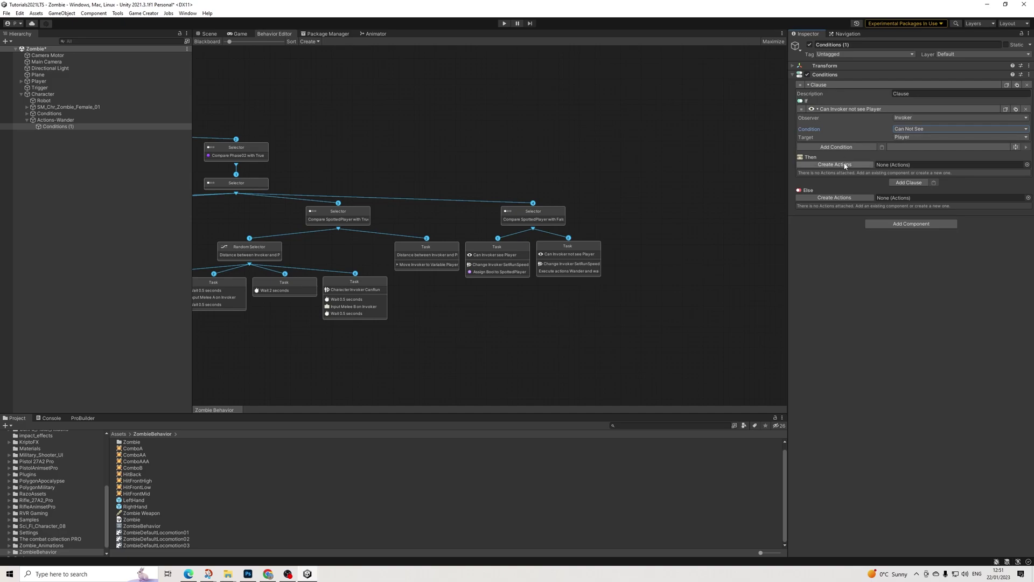
- Verify Actions-Wander calls Conditions (1), then create the Then branch's actions list
click(79, 121)
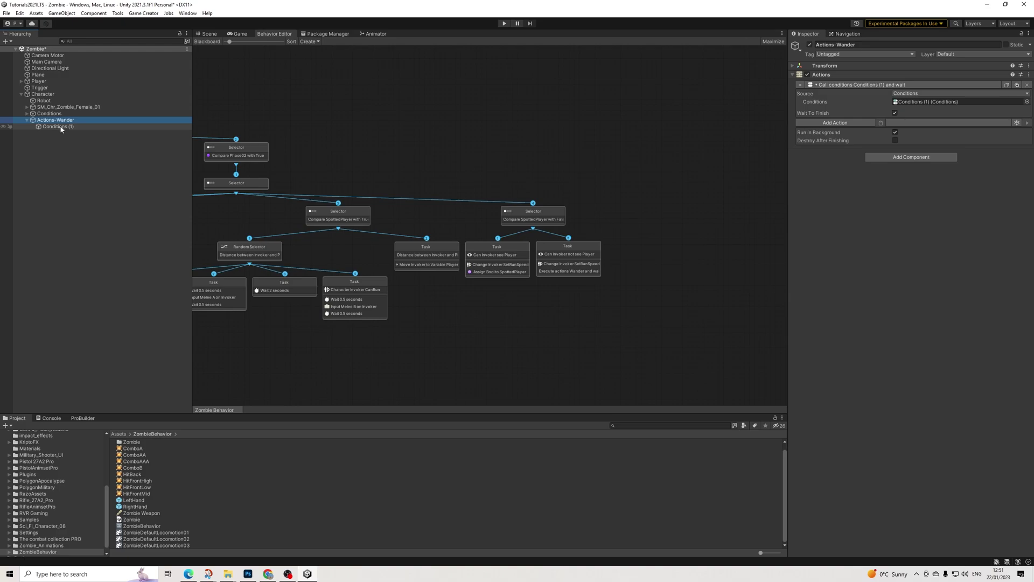
click(59, 127)
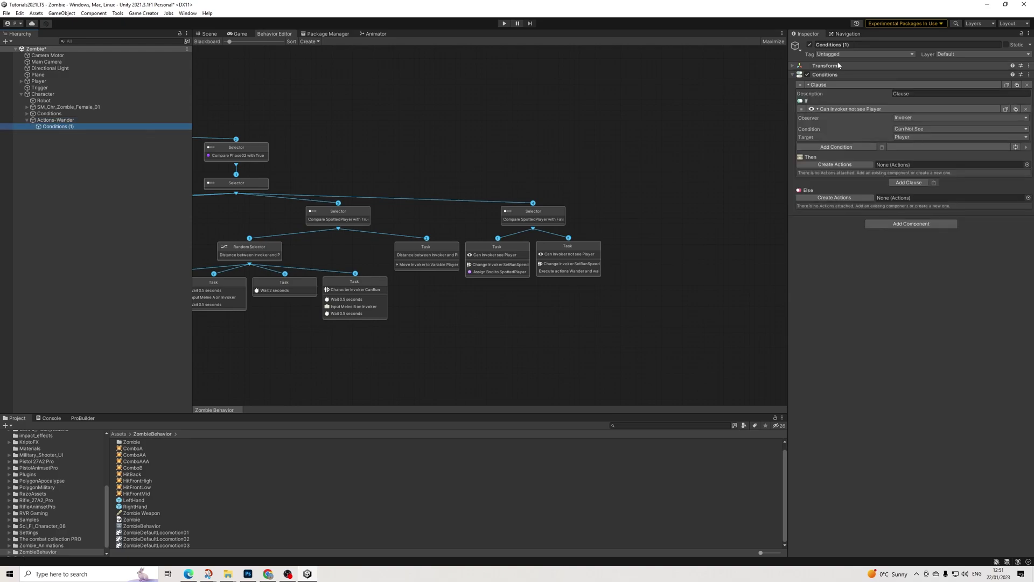
click(860, 165)
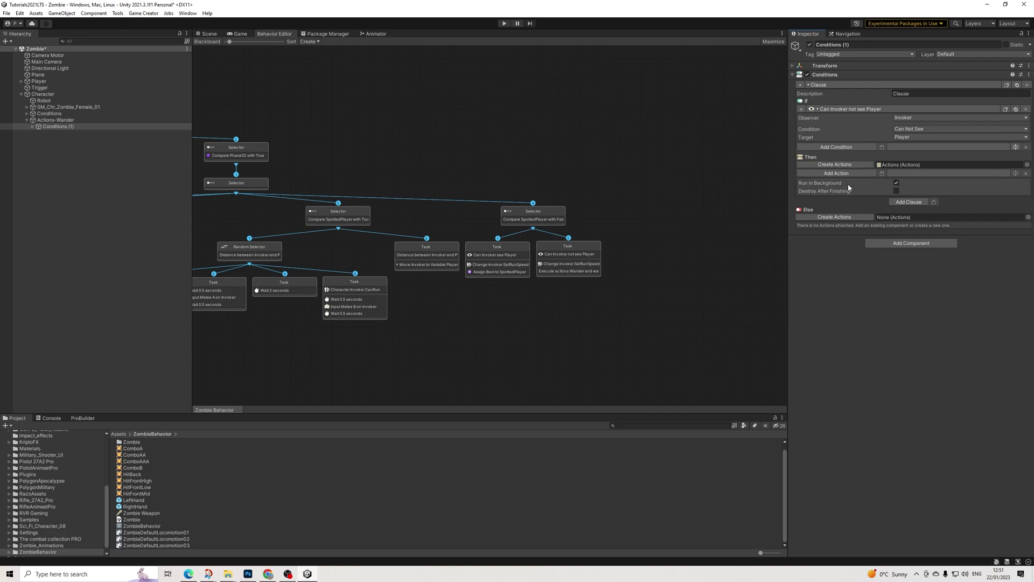
- Add a Wander action under Then targeting Character, distance 10, without waiting to arrive
click(850, 173)
text(wand)
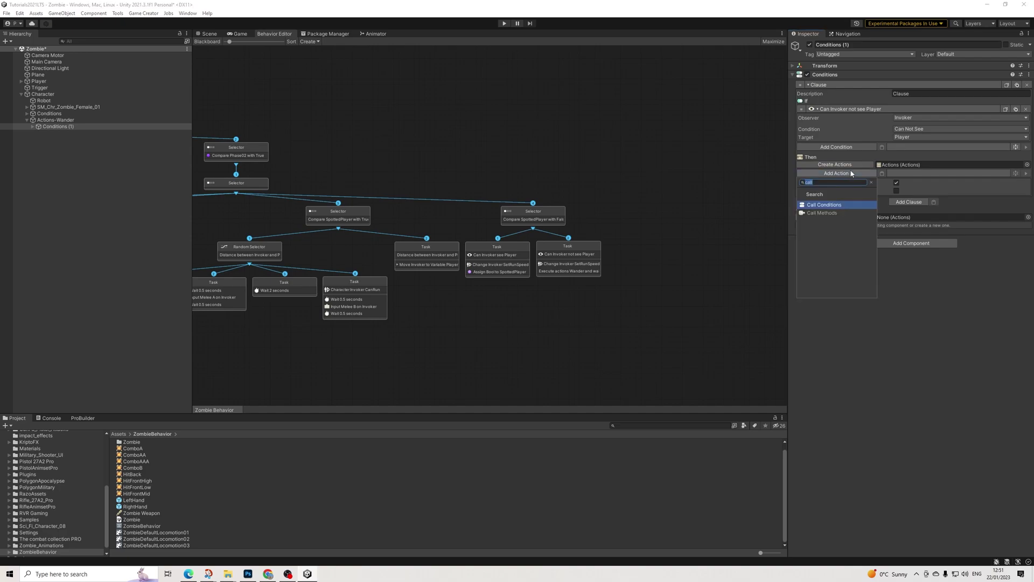
key(Return)
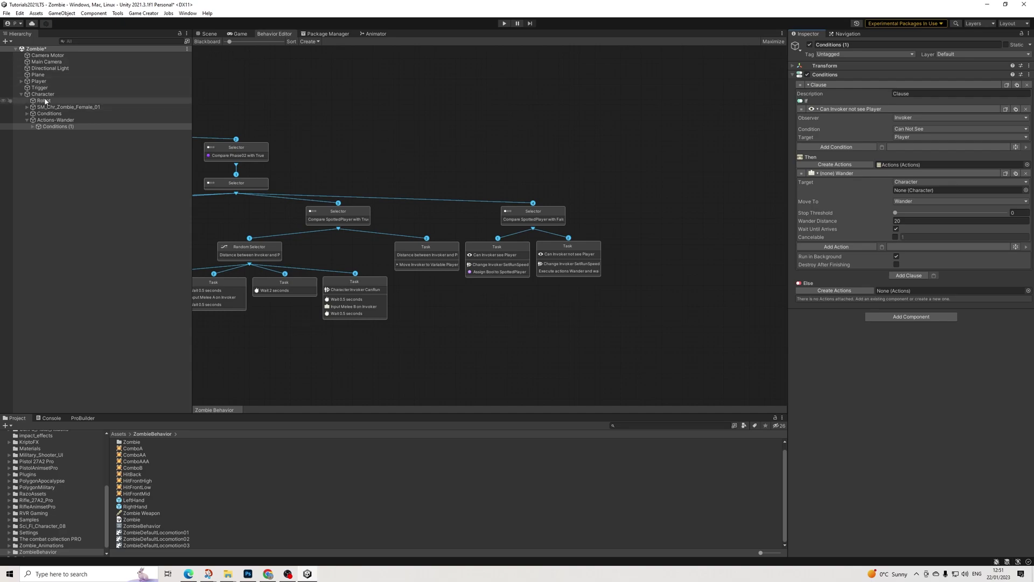
drag(43, 94, 911, 187)
click(904, 221)
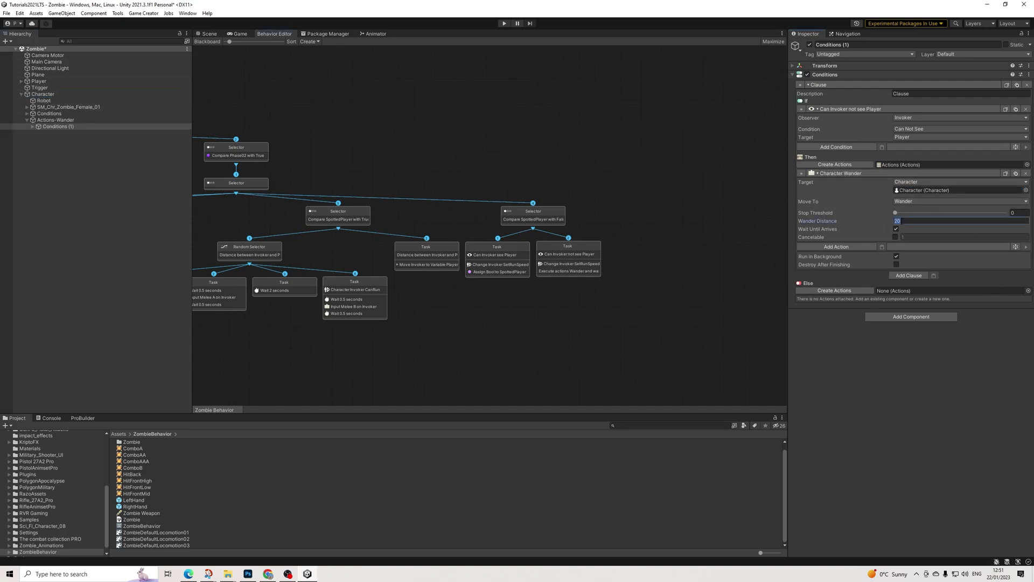
text(10)
click(1015, 212)
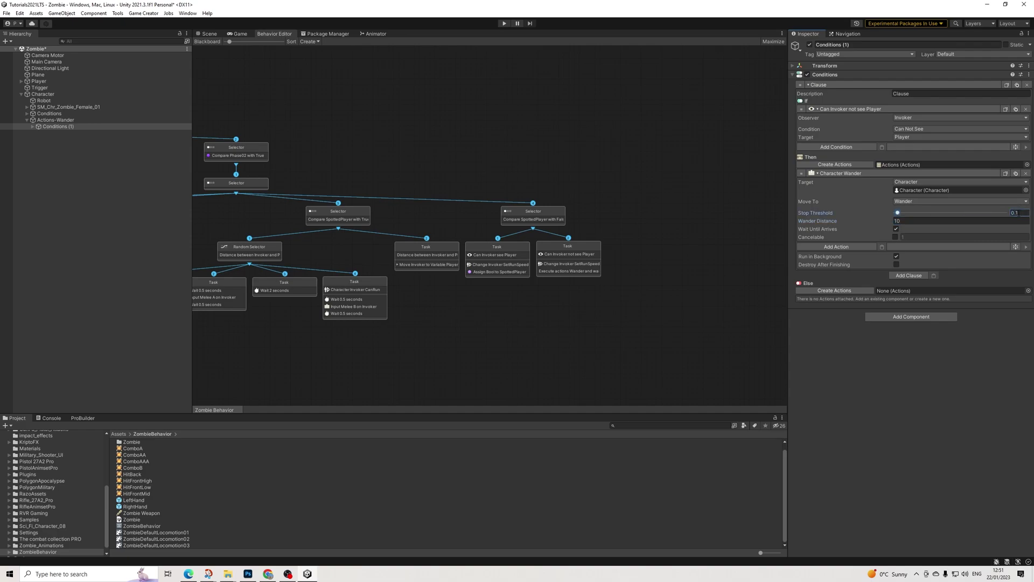
click(896, 229)
- Add a Wait action of 5 seconds after the wander
click(832, 239)
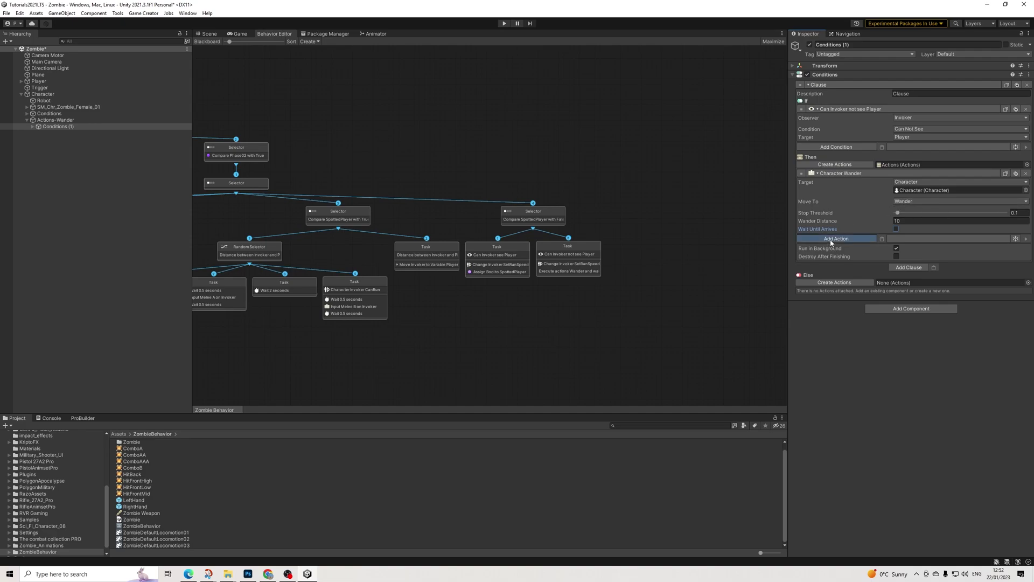
text(wait)
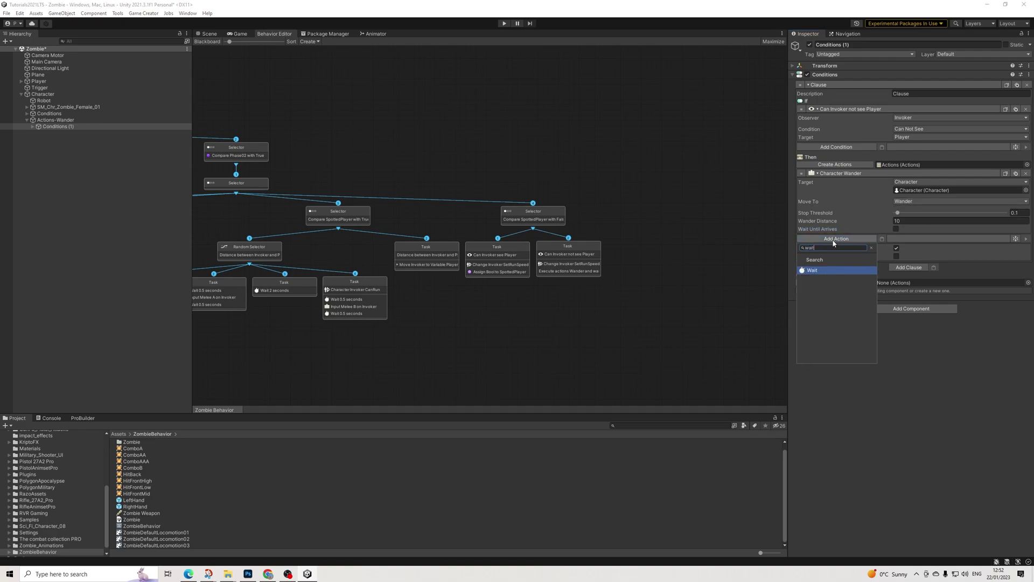
key(Return)
click(914, 246)
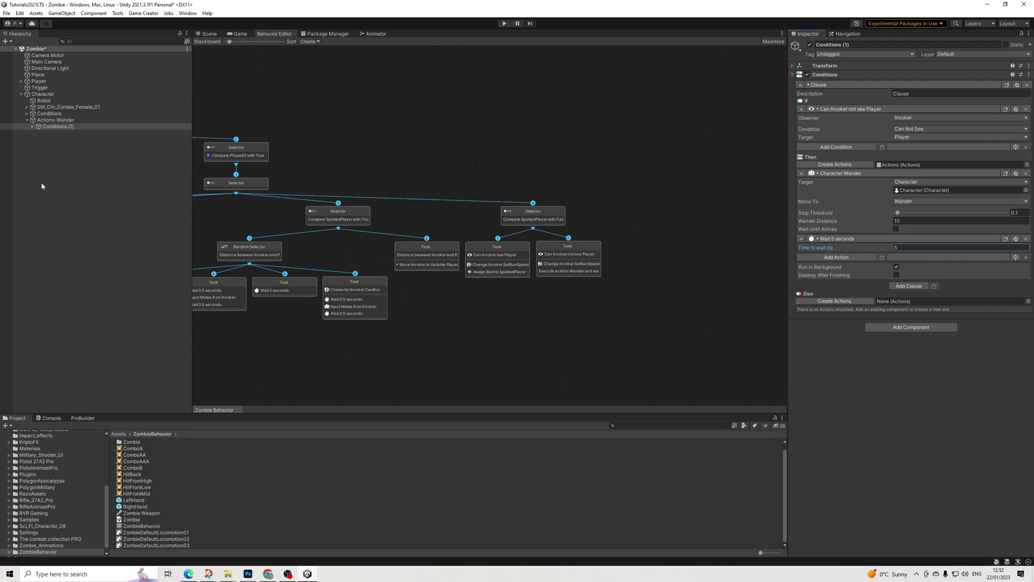
click(55, 120)
- Add a Restart Actions step to Actions-Wander after the conditions call
click(868, 125)
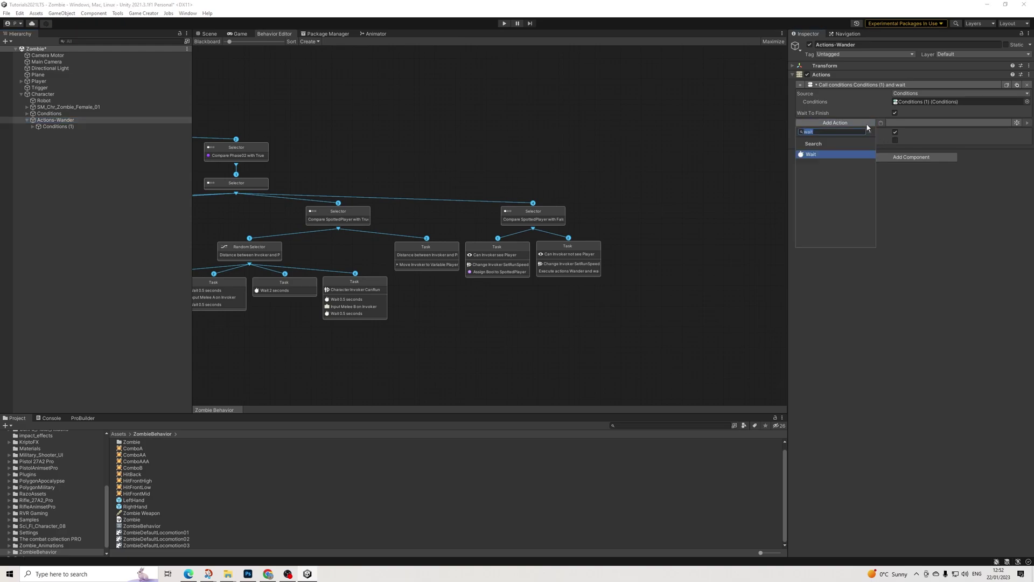
text(tra)
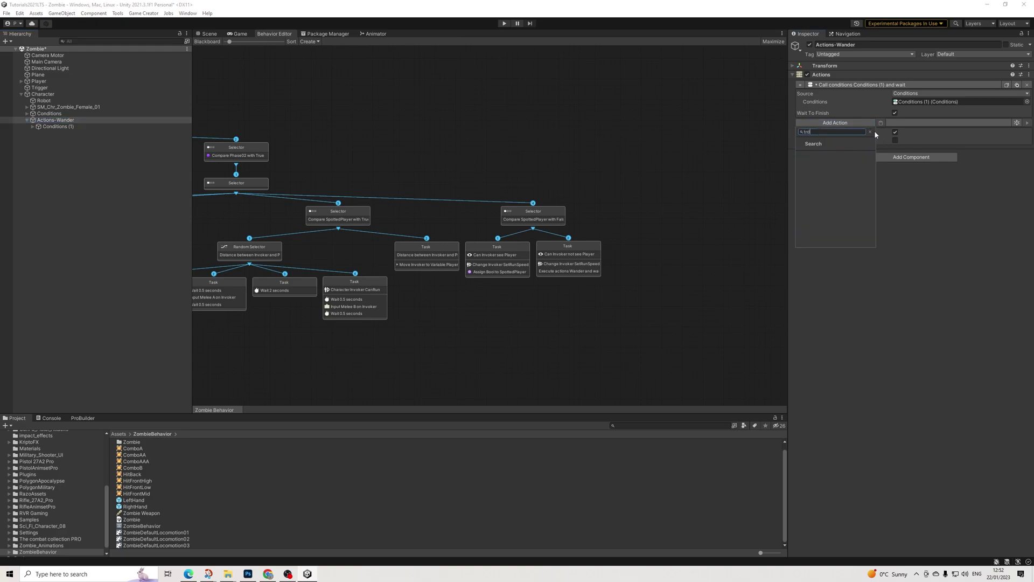
key(BackSpace)
key(BackSpace)
key(BackSpace)
text(res)
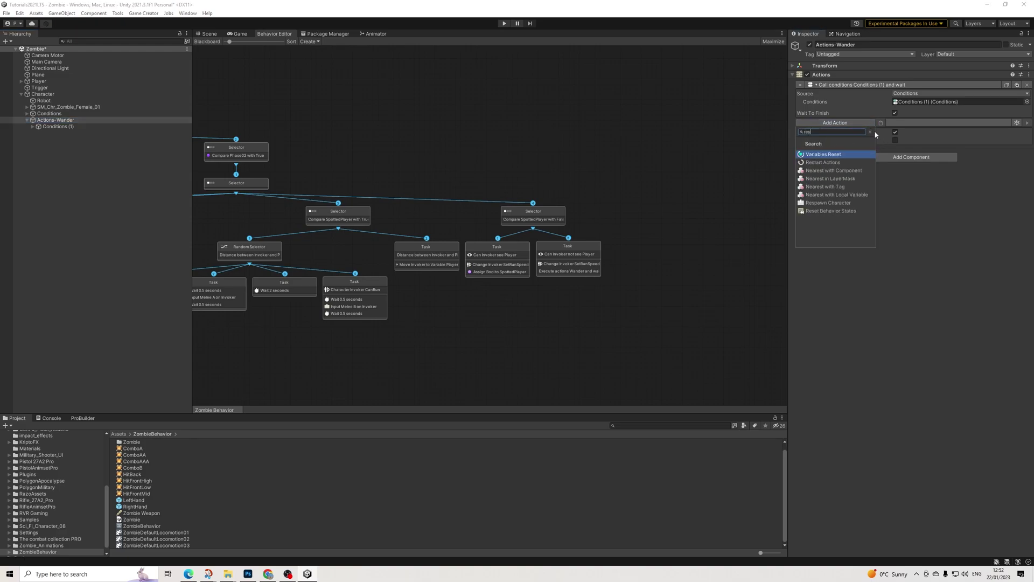
key(Down)
key(Return)
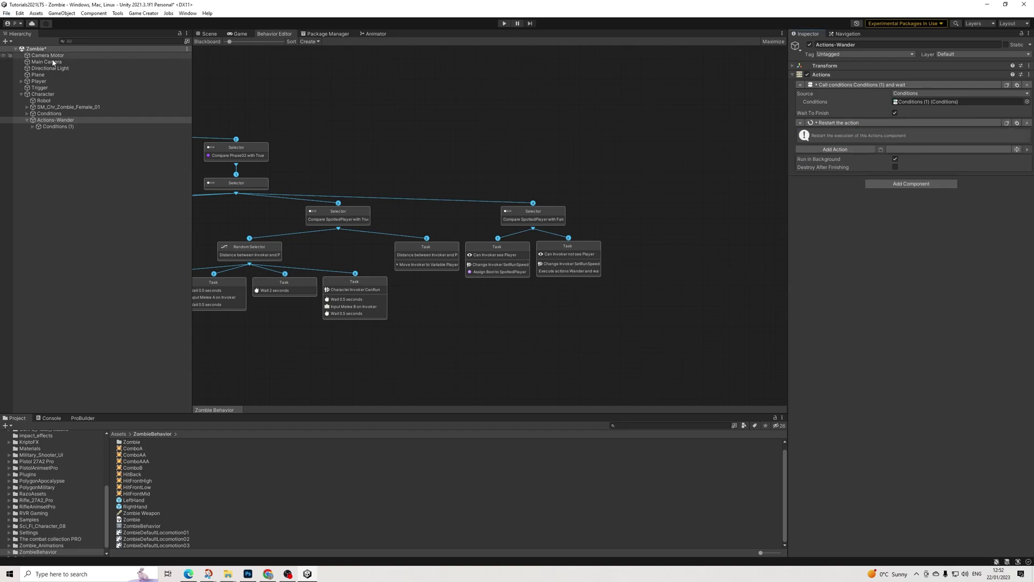
- Collapse the Actions-Wander and Character hierarchy items and save the Zombie scene
click(27, 121)
click(22, 93)
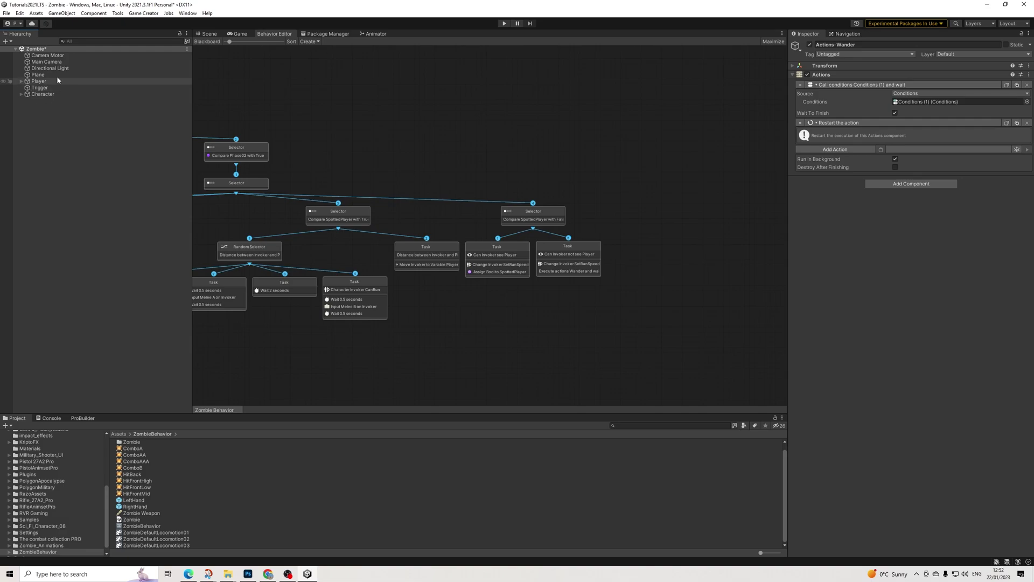
click(6, 15)
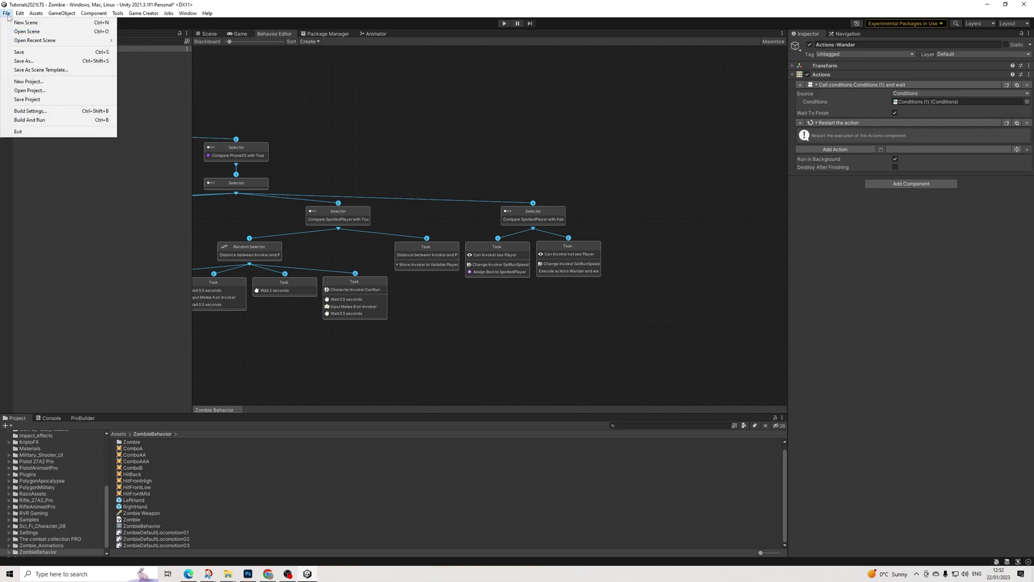
click(21, 52)
click(554, 256)
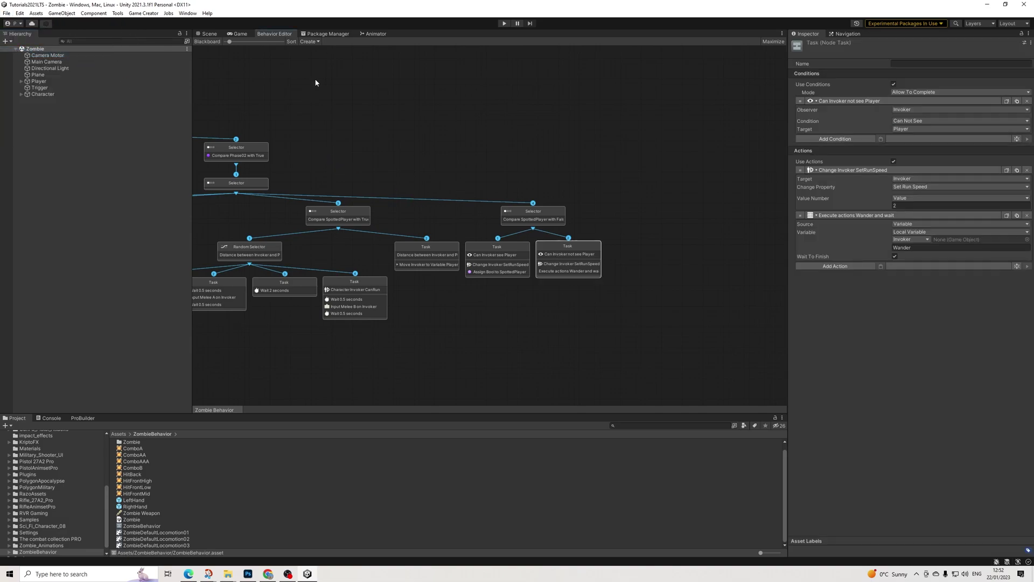
- Run the game and pan and orbit the Scene view to watch the zombie wander
click(232, 34)
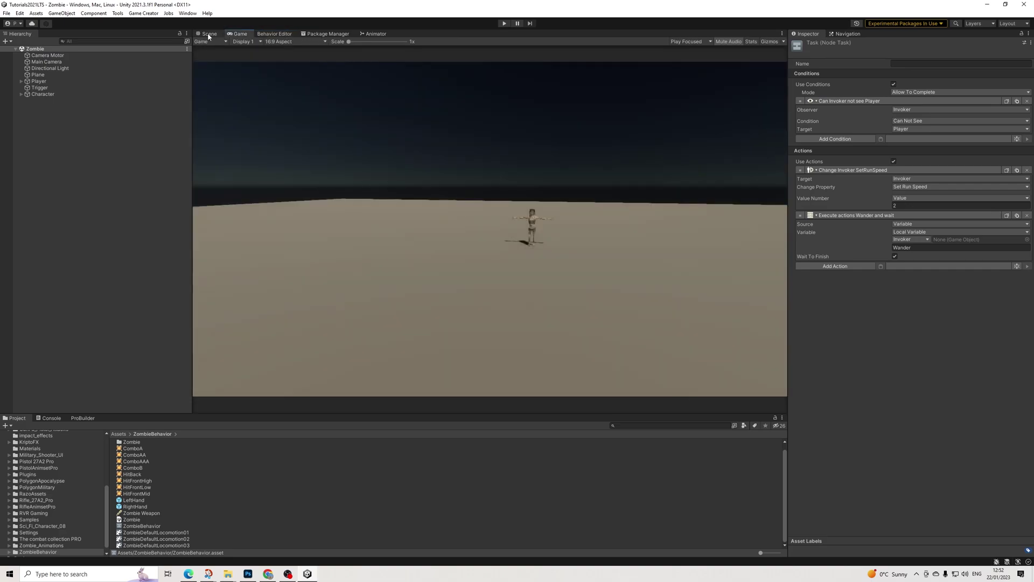
click(208, 35)
scroll(563, 214, down, 5)
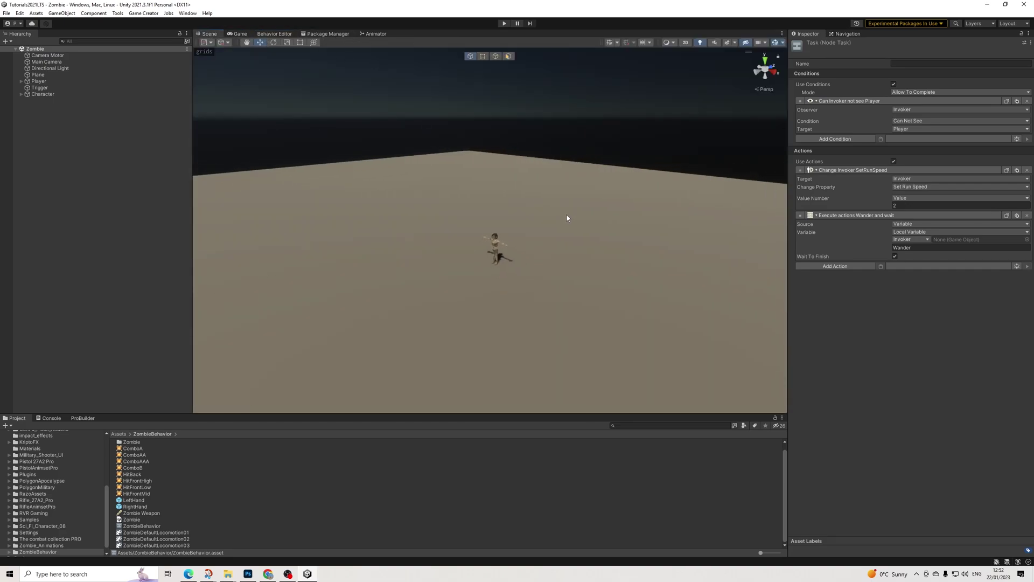
key(ctrl+p)
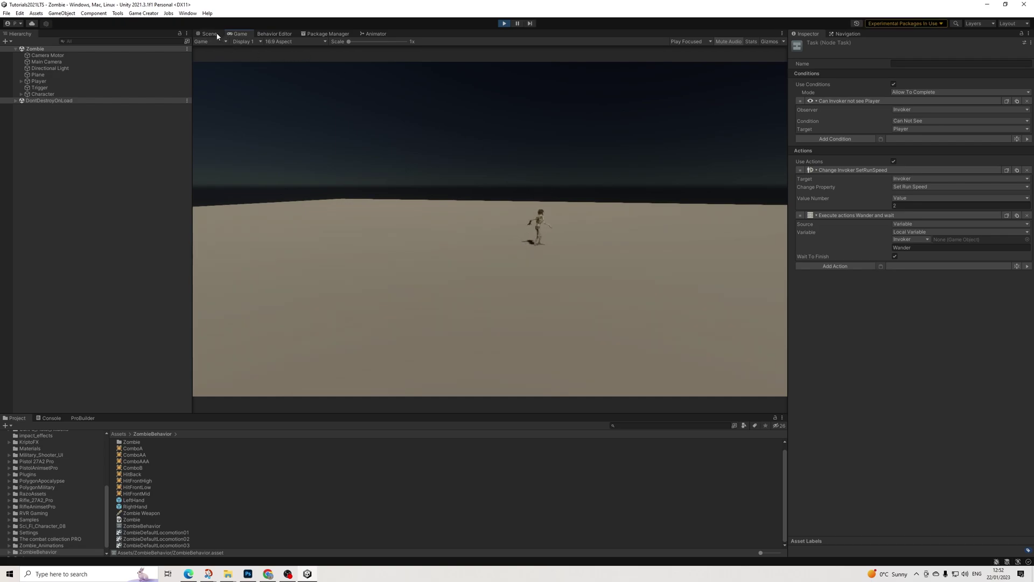
click(217, 35)
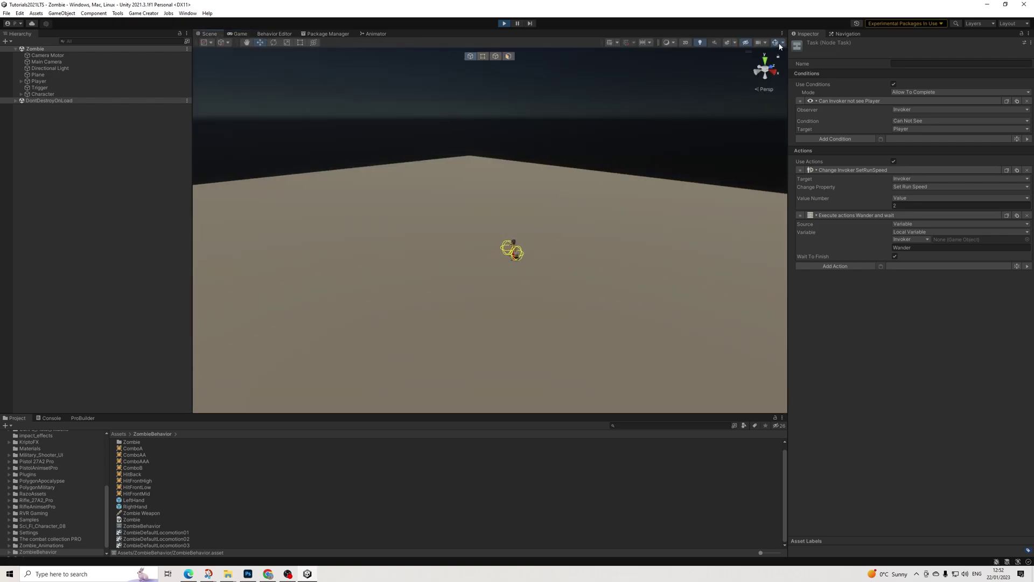
middle_drag(614, 312, 570, 189)
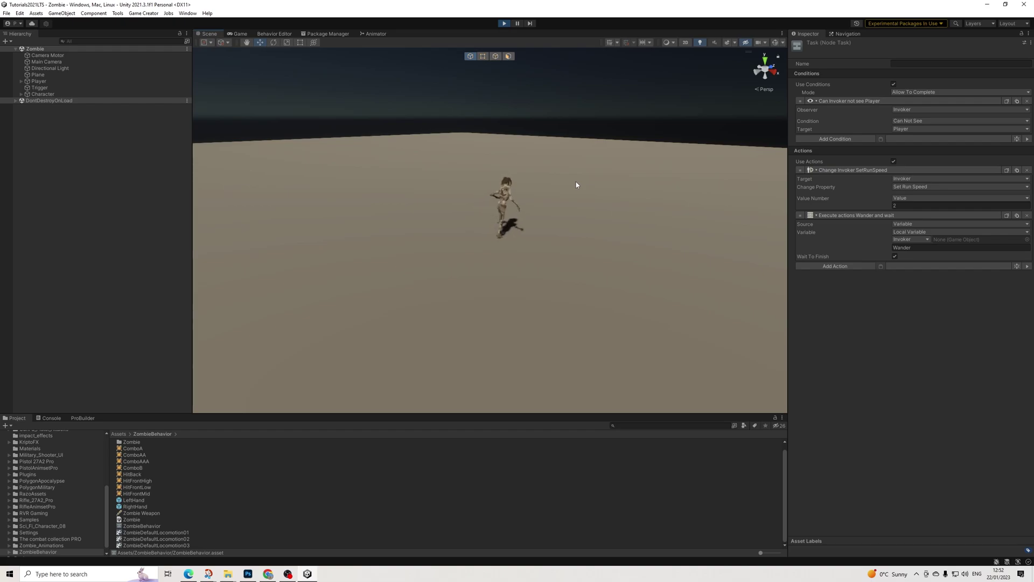
alt+drag(576, 185, 606, 215)
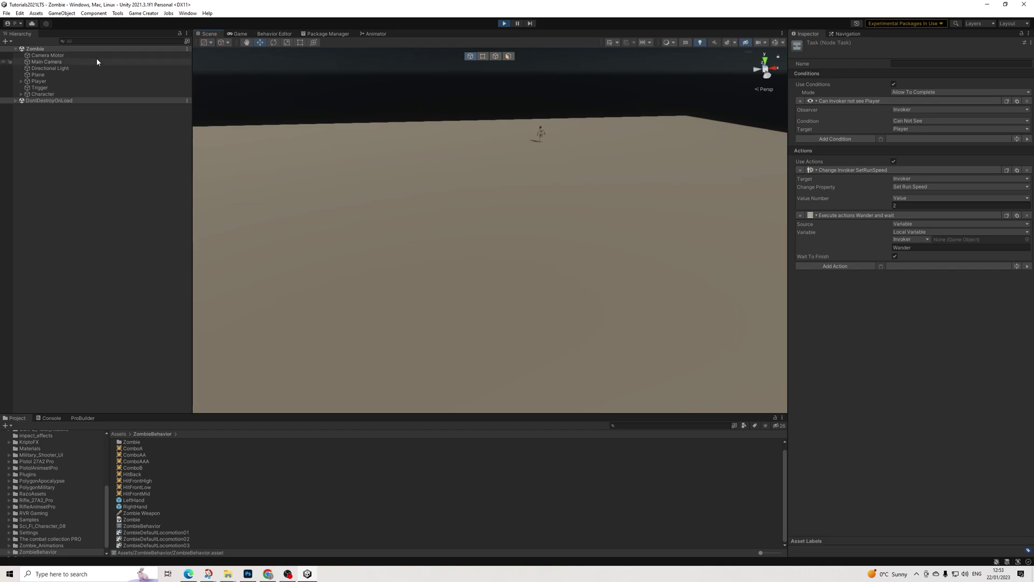
- Switch the Camera Motor to Adventure Camera with target offset Y 1.5
click(47, 61)
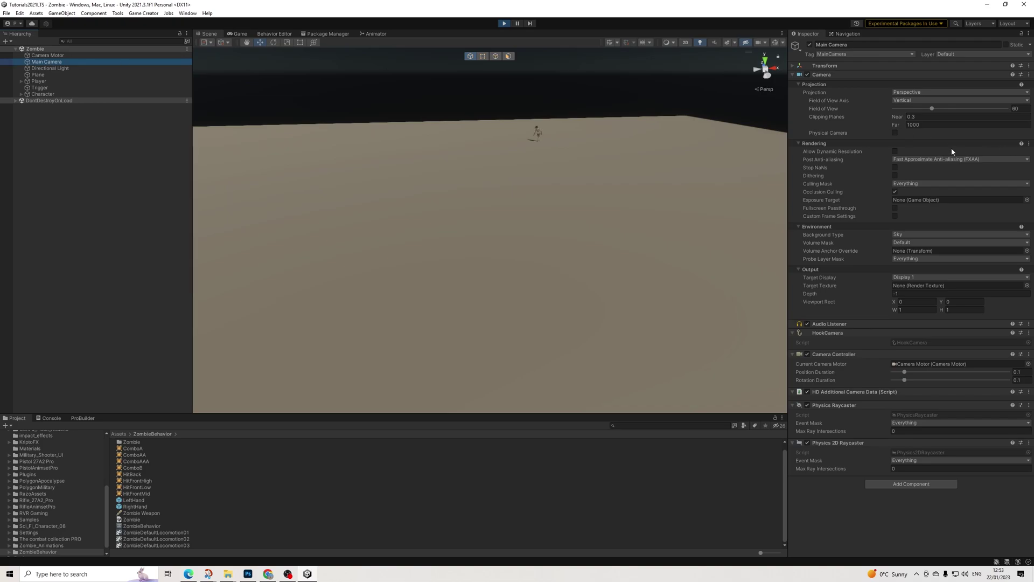
click(47, 55)
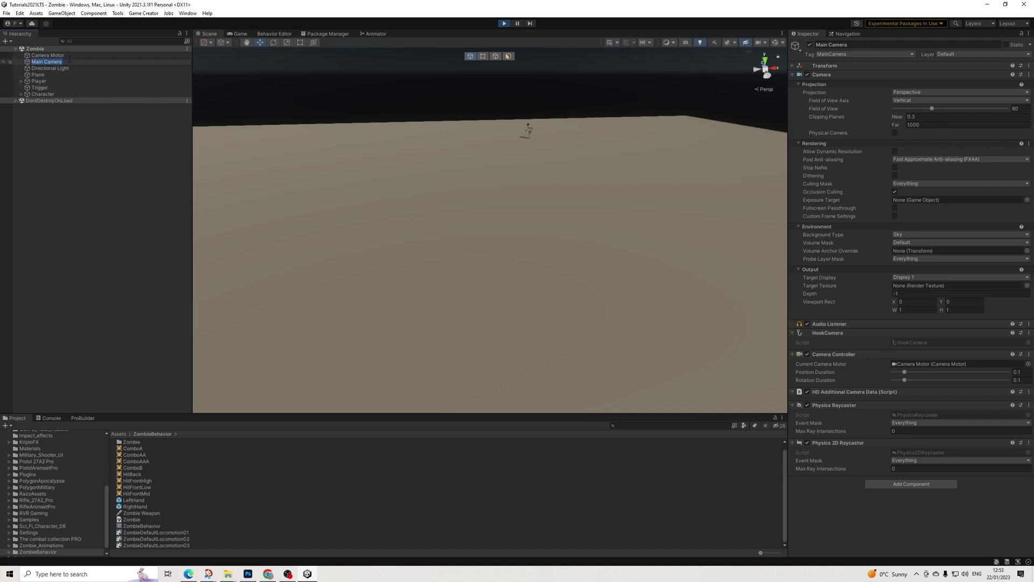
click(958, 96)
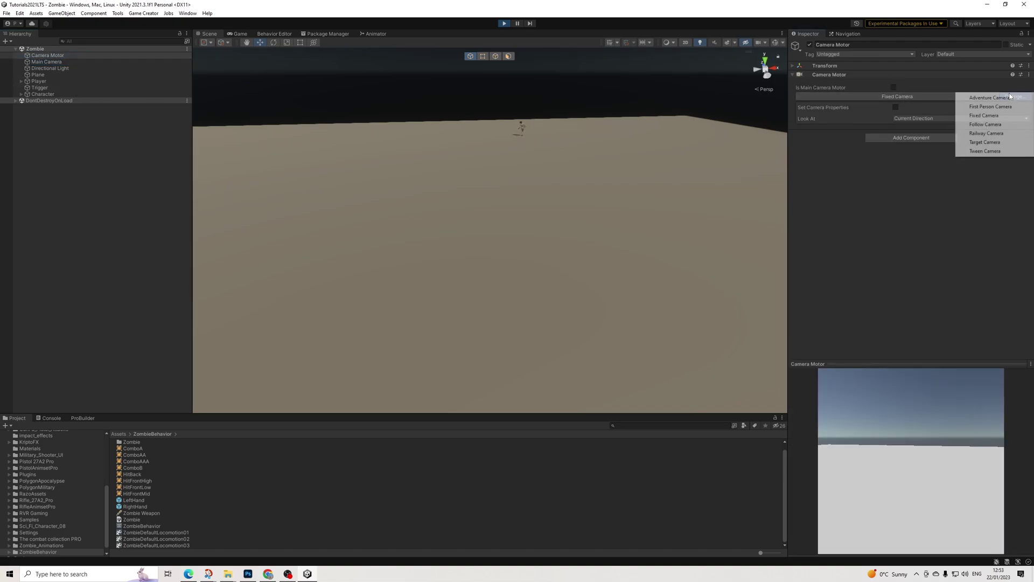
click(988, 97)
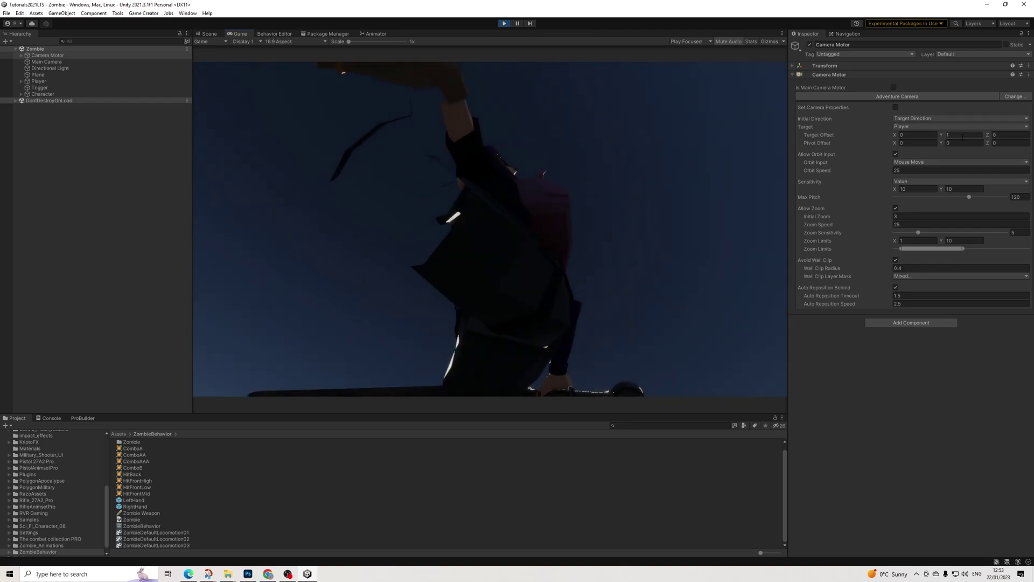
click(963, 135)
text(.5)
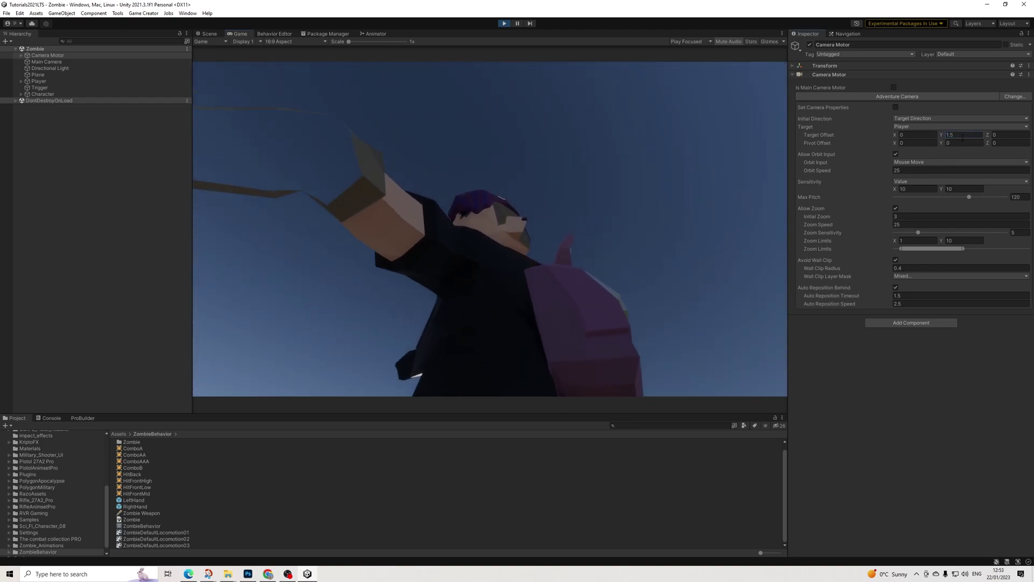
click(617, 222)
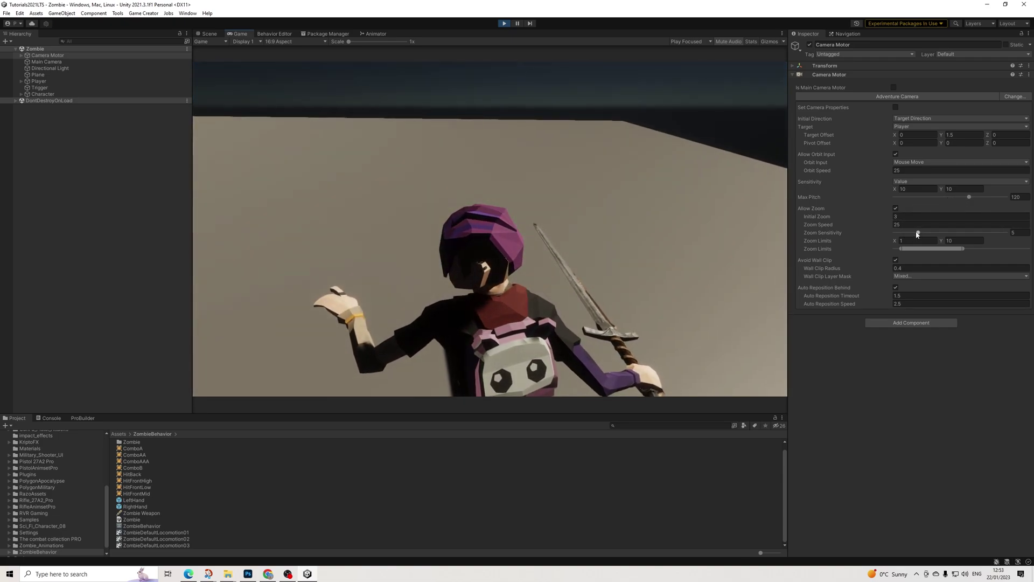
- Set zoom sensitivity 3.66 and initial zoom 4, test the game, then stop Play mode
drag(912, 235, 910, 232)
click(896, 217)
text(4)
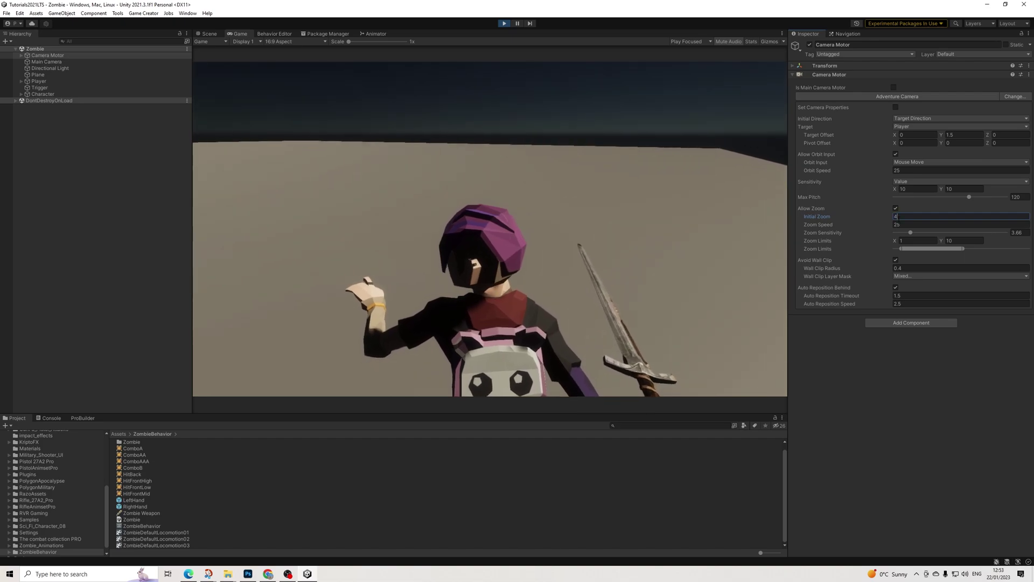
click(559, 190)
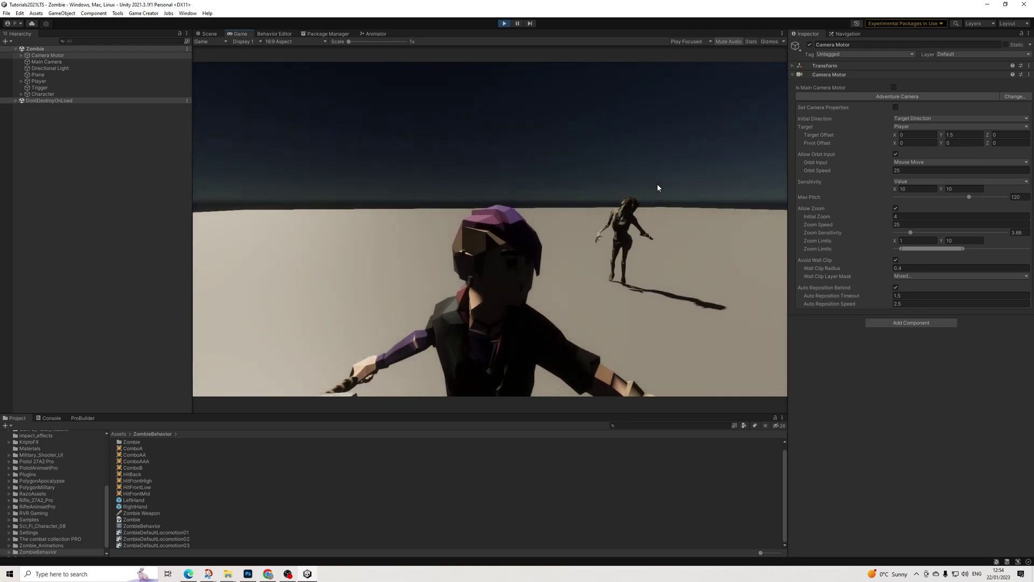
click(504, 24)
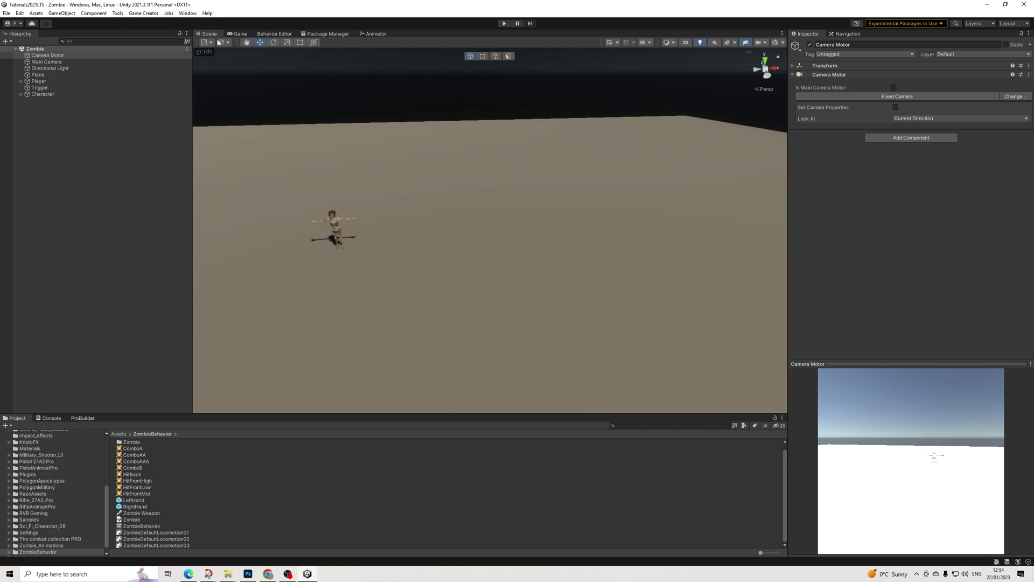
click(278, 34)
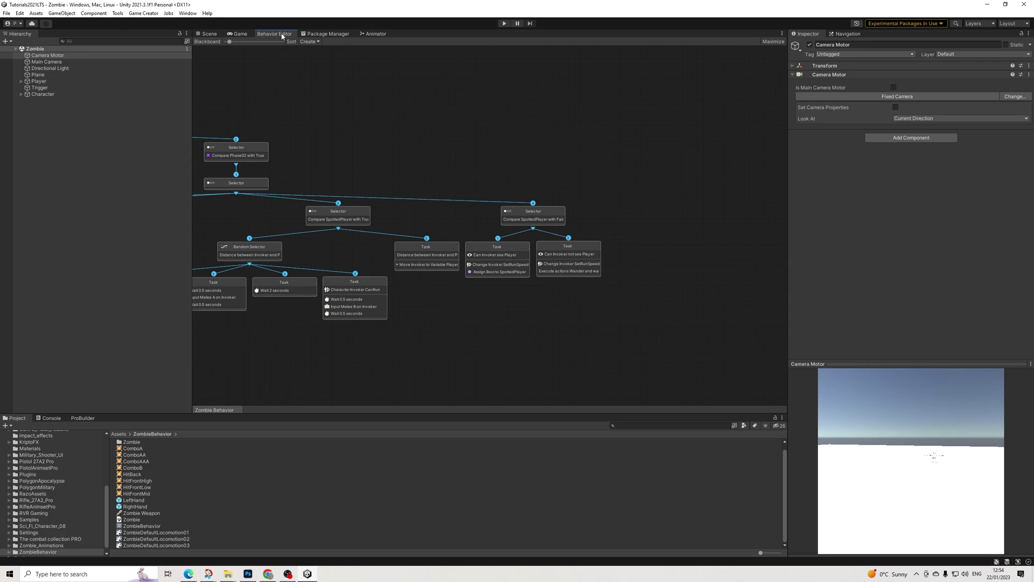
click(210, 34)
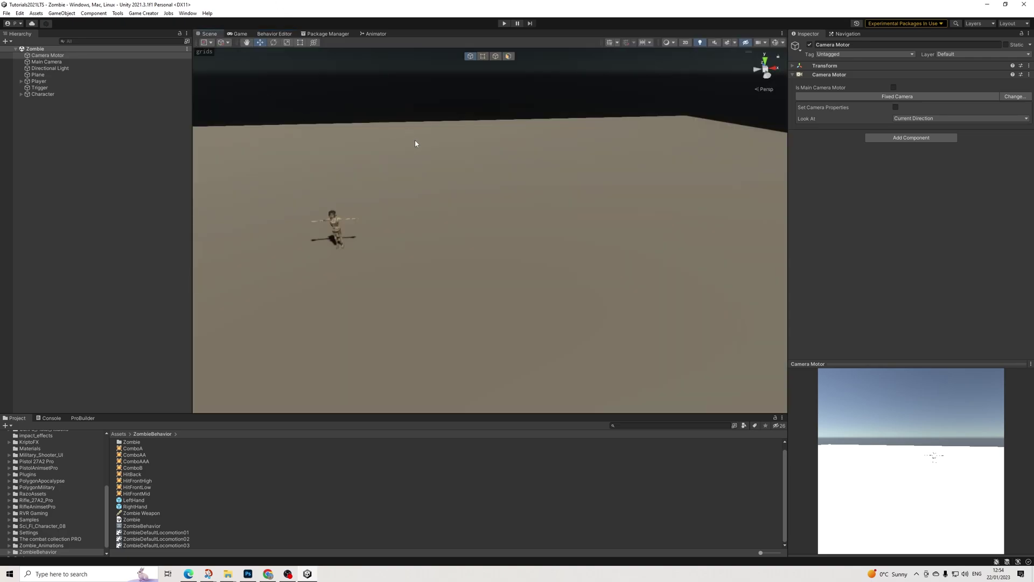
scroll(414, 142, down, 5)
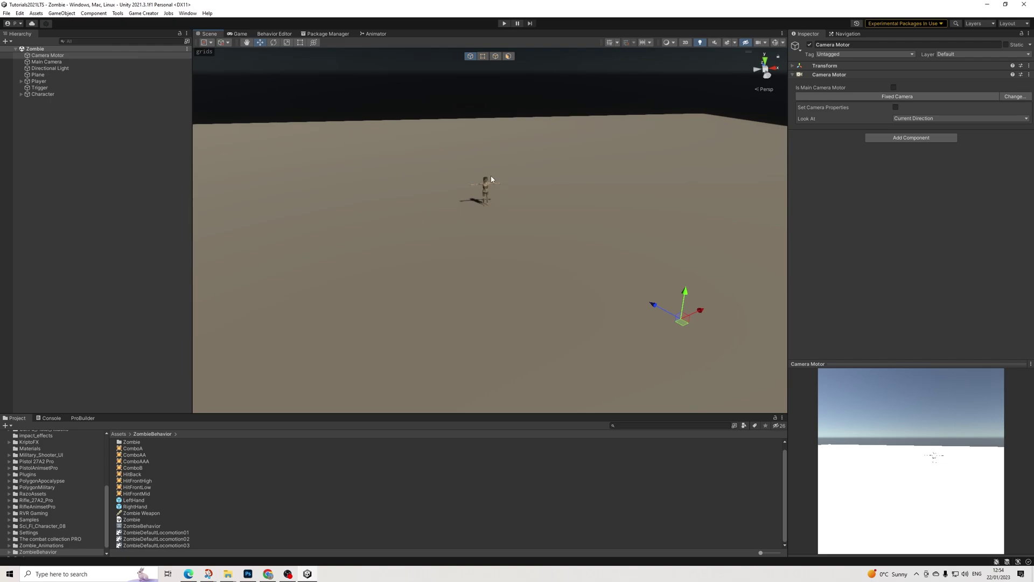